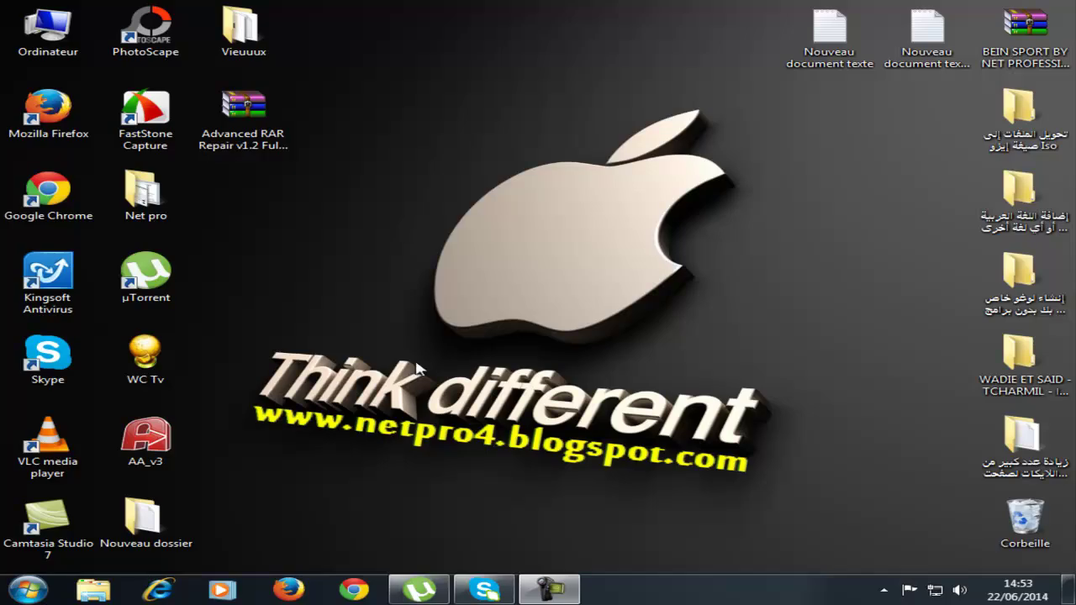
# Extract the Advanced RAR Repair v1.2 Full - NET PRO 4 archive directly onto the desktop
pyautogui.click(200, 140)
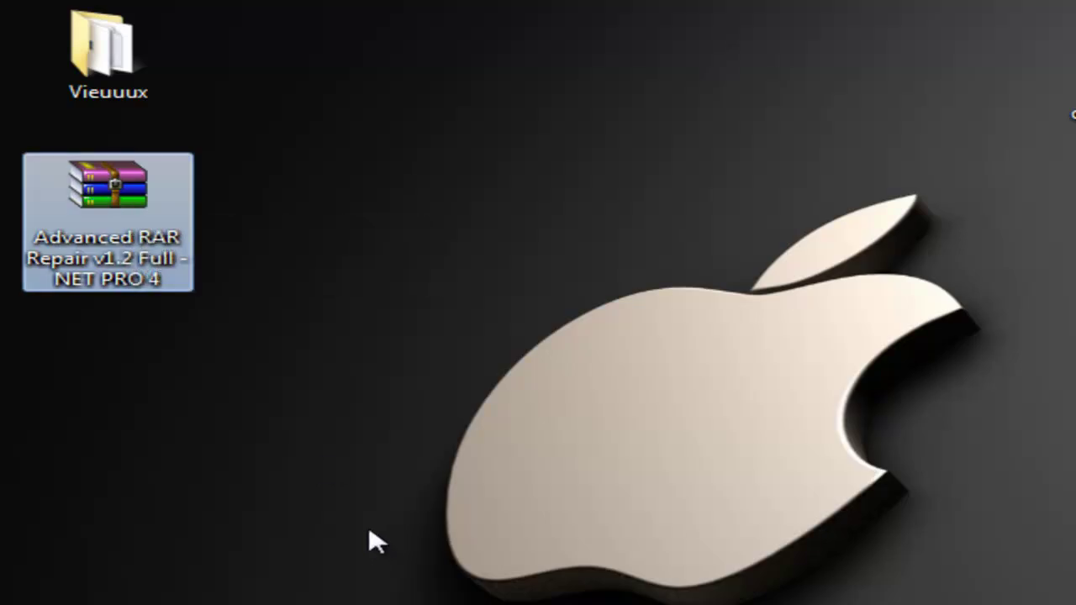
pyautogui.rightClick(168, 209)
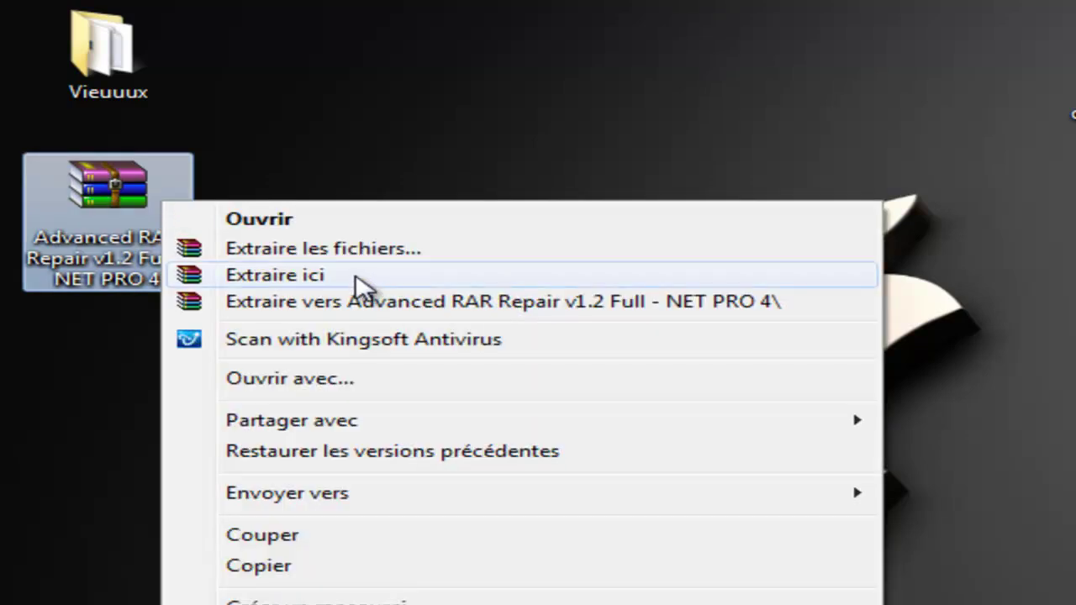
pyautogui.click(355, 276)
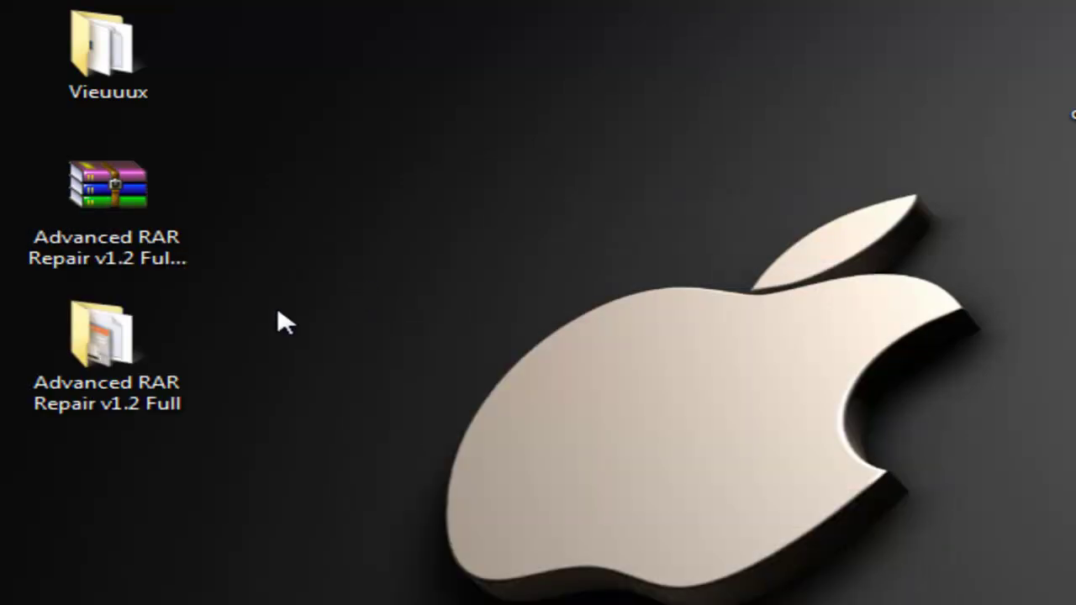
# Move the extracted Advanced RAR Repair v1.2 Full folder to a free spot on the desktop and open it
pyautogui.click(123, 374)
pyautogui.moveTo(122, 336)
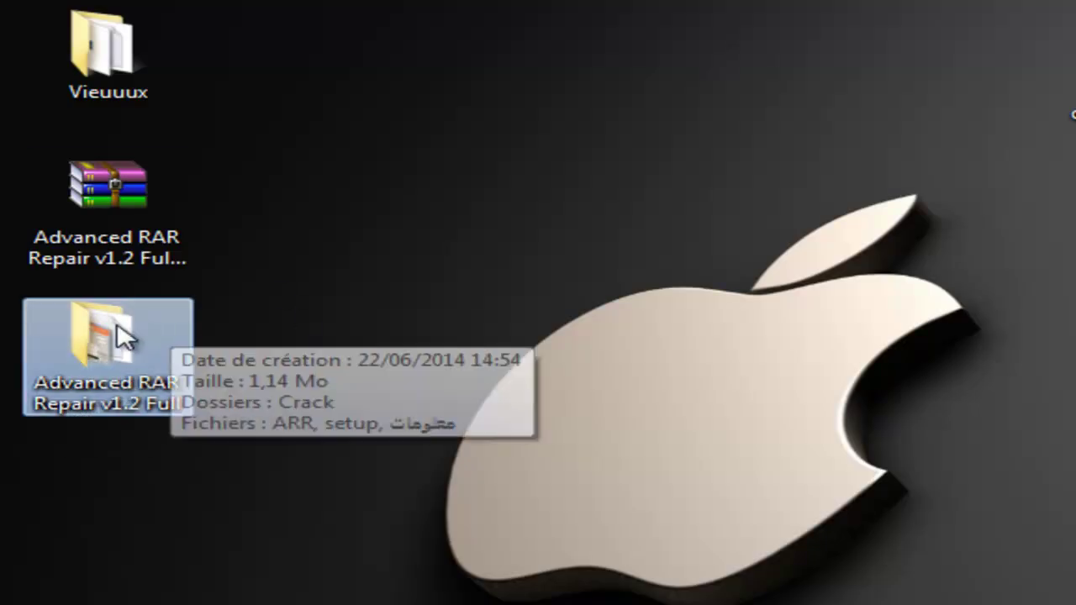
pyautogui.moveTo(122, 337); pyautogui.dragTo(304, 496)
pyautogui.doubleClick(303, 499)
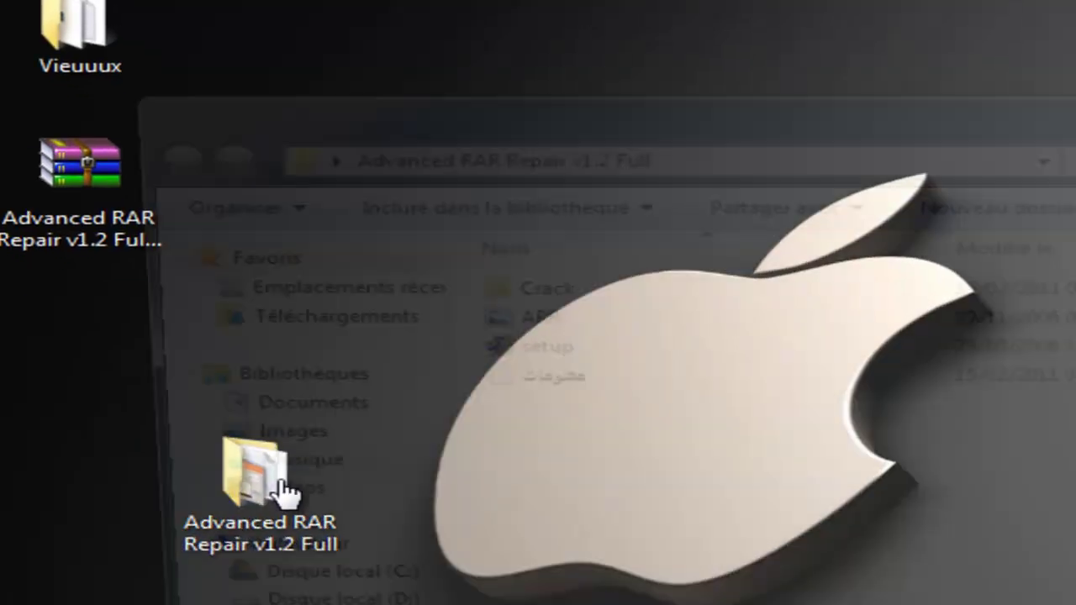
# Run setup and install Advanced RAR Repair v1.2 into C:\Program Files\ARAR
pyautogui.doubleClick(572, 347)
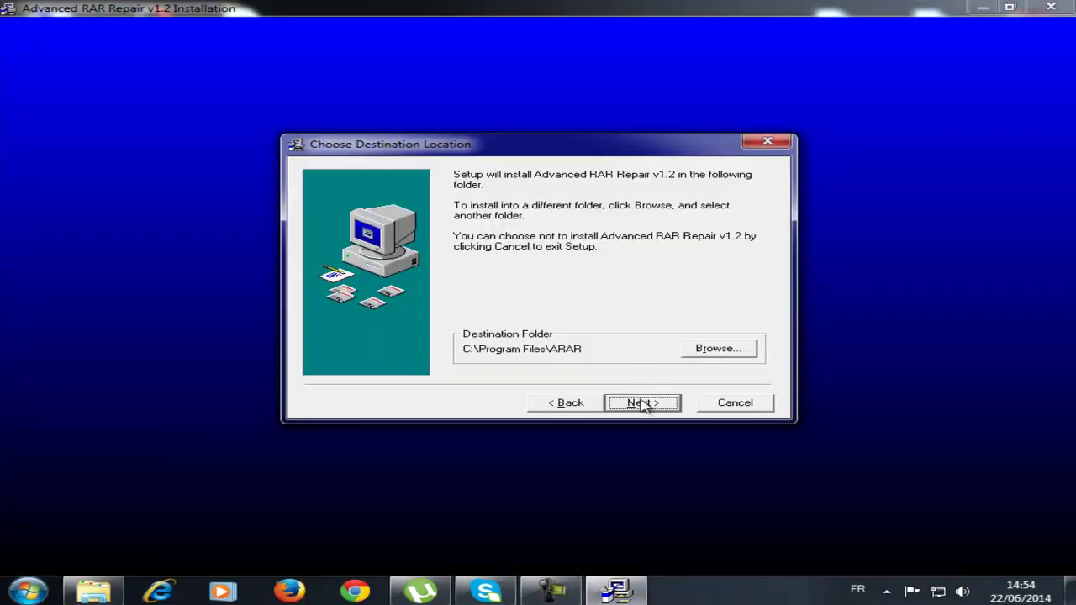
pyautogui.click(641, 401)
pyautogui.click(641, 402)
pyautogui.click(642, 403)
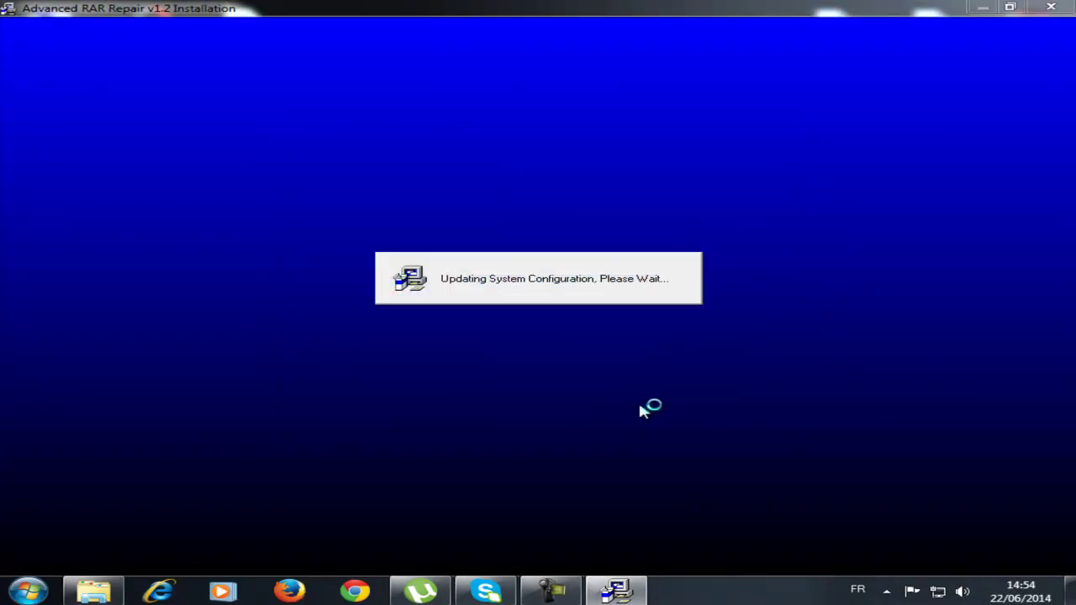
pyautogui.click(641, 402)
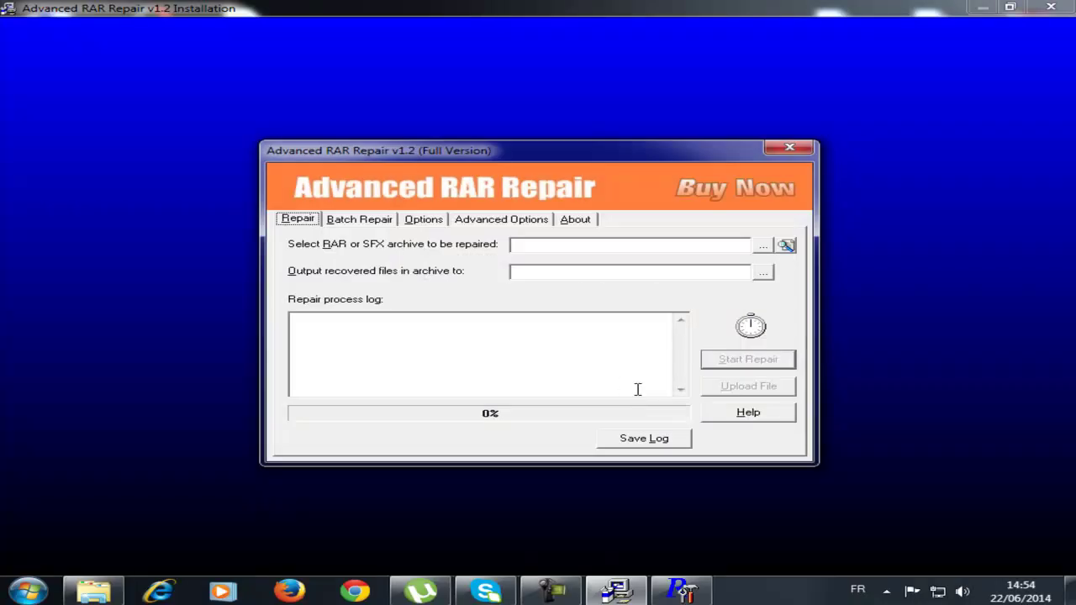
# Finish the installation without restarting the computer and move the Advanced RAR Repair window clear of the desktop icons
pyautogui.moveTo(655, 149); pyautogui.dragTo(370, 79)
pyautogui.click(632, 262)
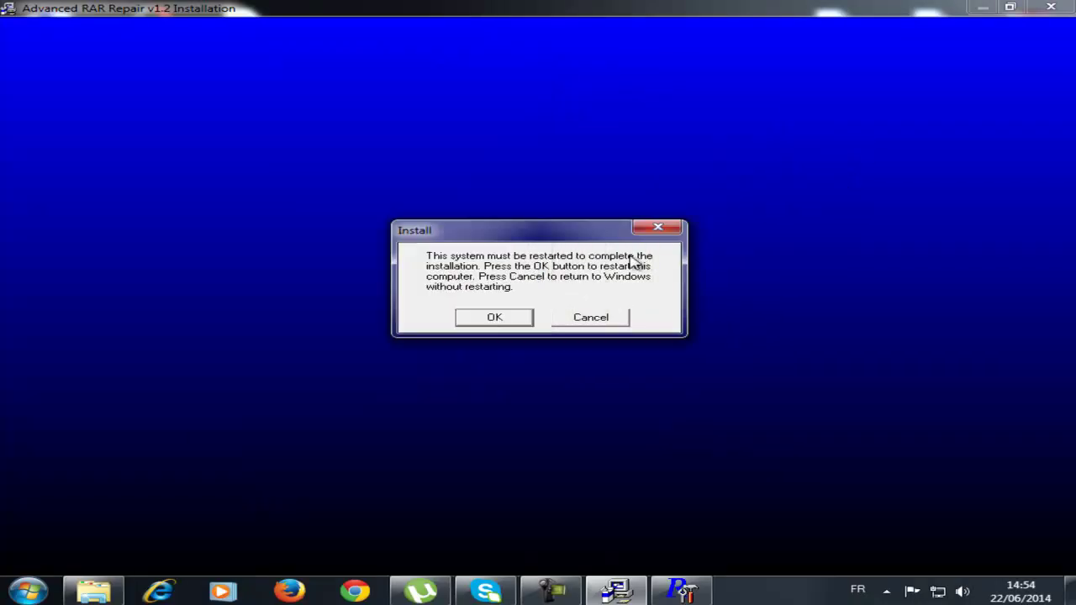
pyautogui.click(571, 327)
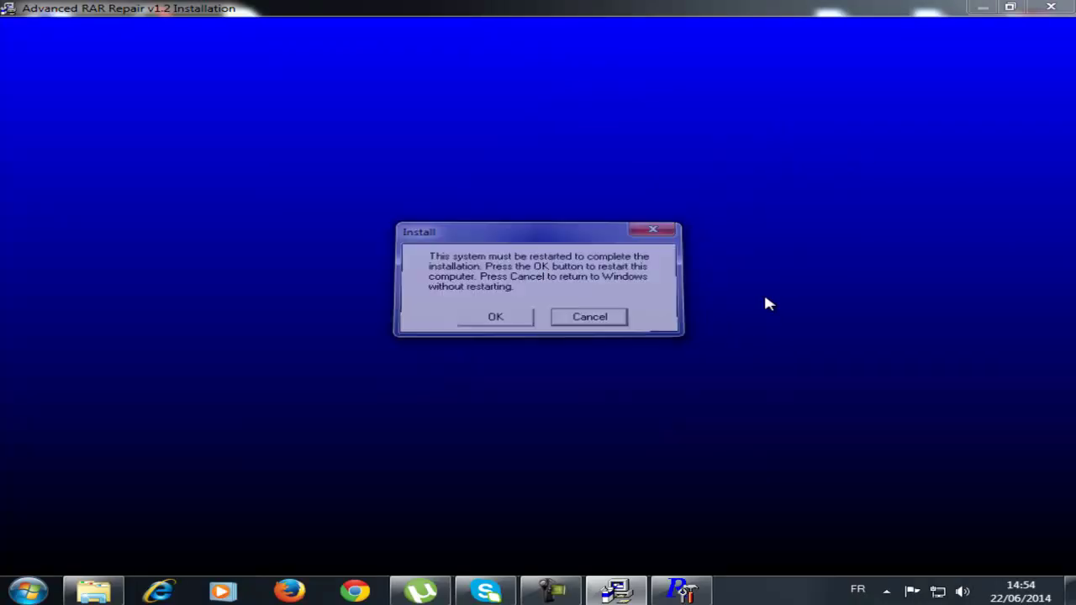
pyautogui.moveTo(592, 107); pyautogui.dragTo(709, 113)
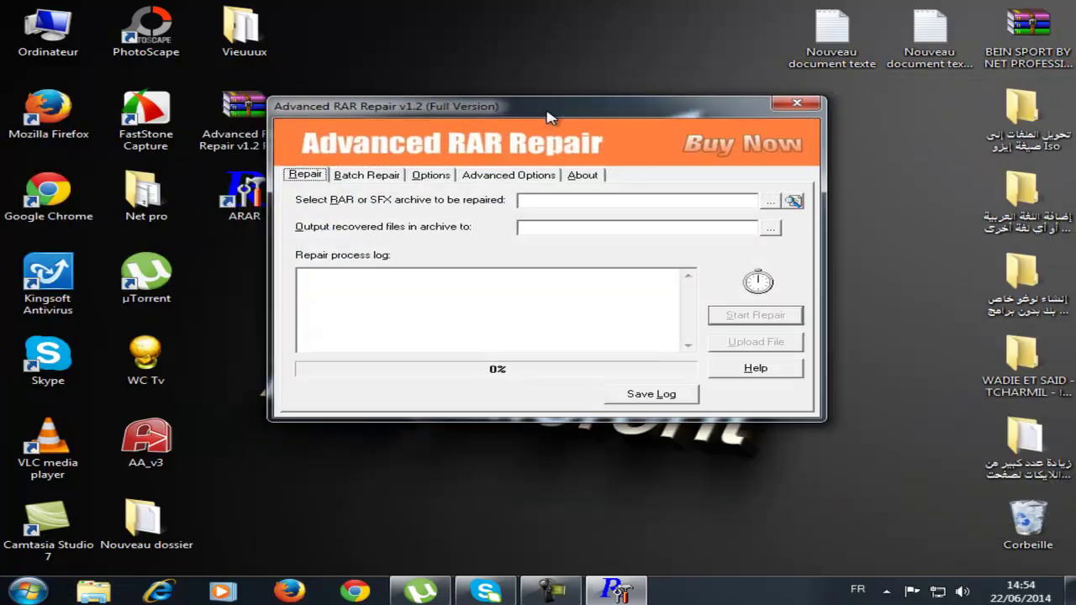
pyautogui.moveTo(548, 121); pyautogui.dragTo(647, 125)
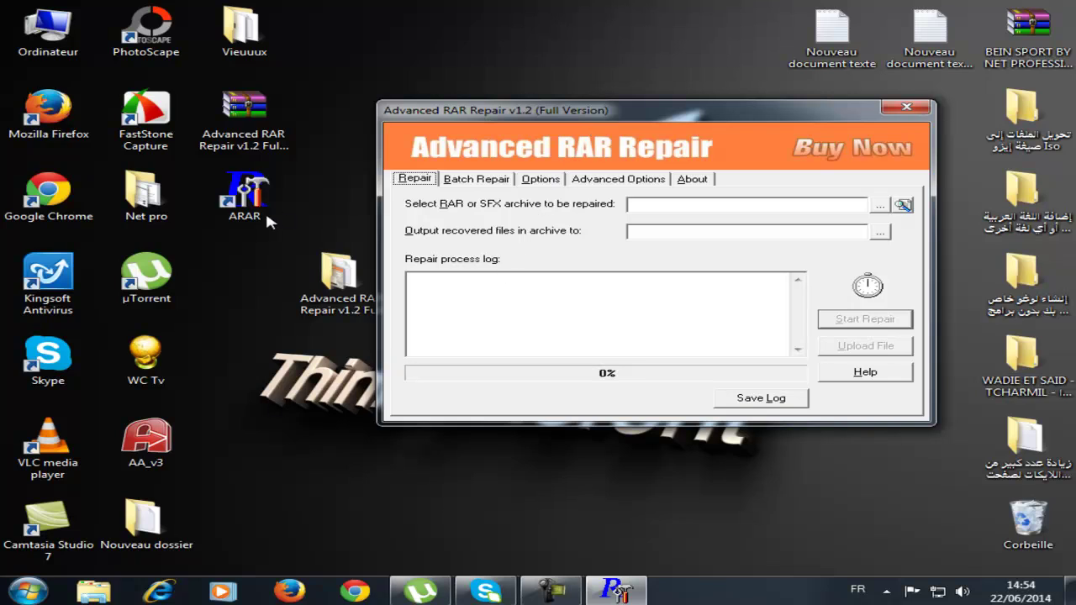
# Reopen the Advanced RAR Repair v1.2 Full folder and close the running Advanced RAR Repair program
pyautogui.doubleClick(338, 278)
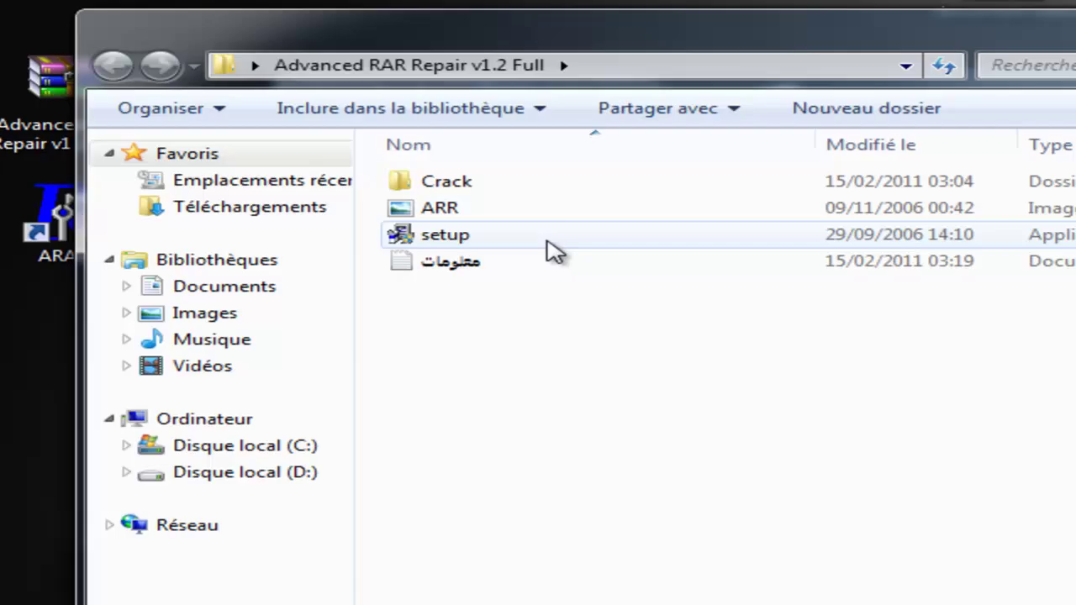
pyautogui.doubleClick(548, 240)
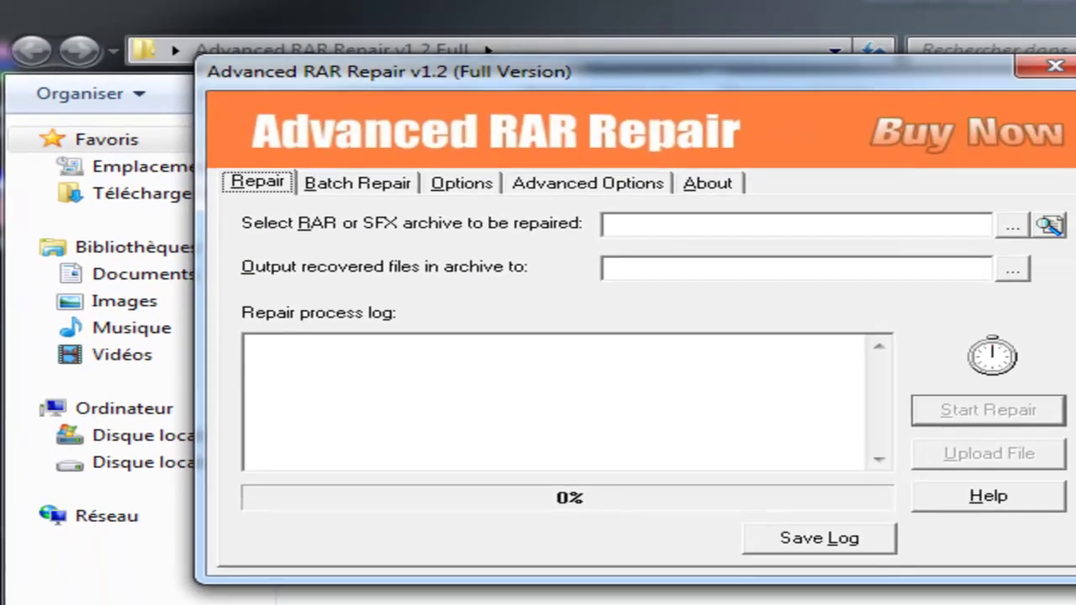
pyautogui.click(1055, 65)
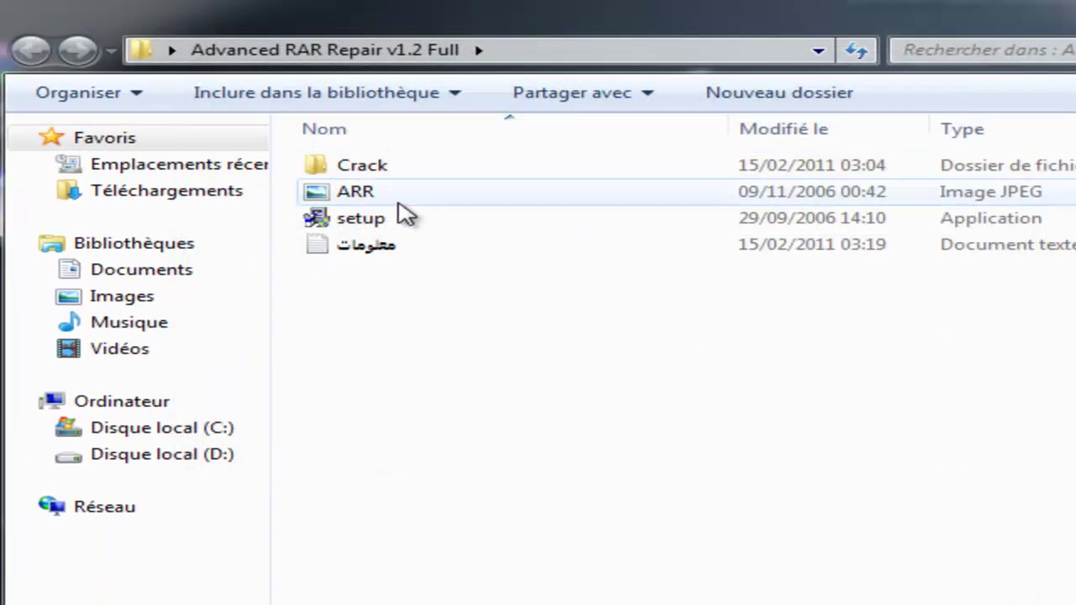
# Copy the ARAR application from the Crack subfolder
pyautogui.doubleClick(387, 175)
pyautogui.rightClick(376, 172)
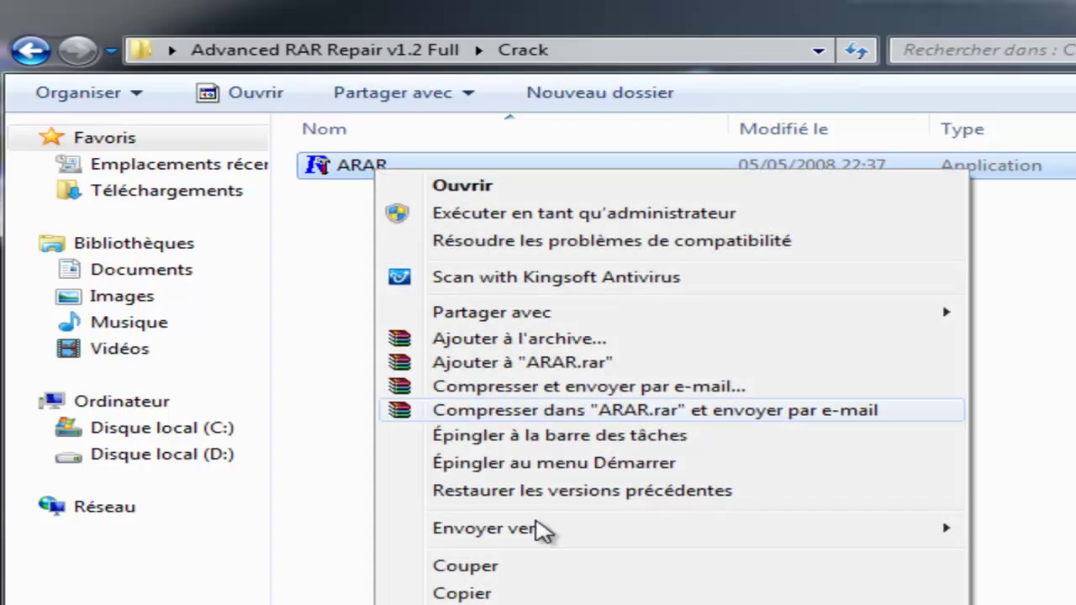
pyautogui.click(515, 593)
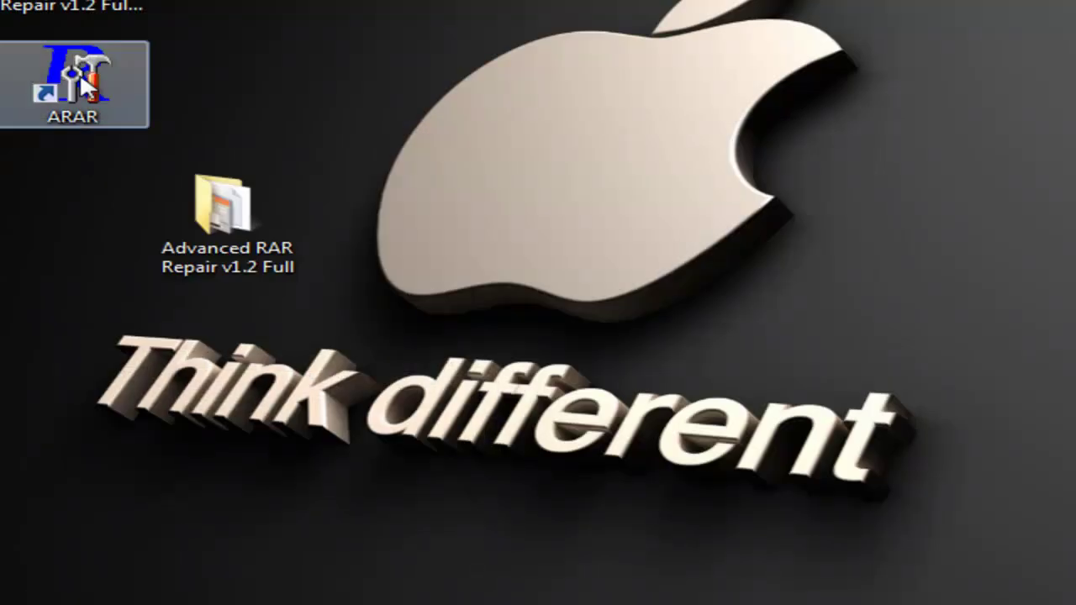
# Open the installation folder of ARAR through the properties of its desktop shortcut
pyautogui.rightClick(79, 81)
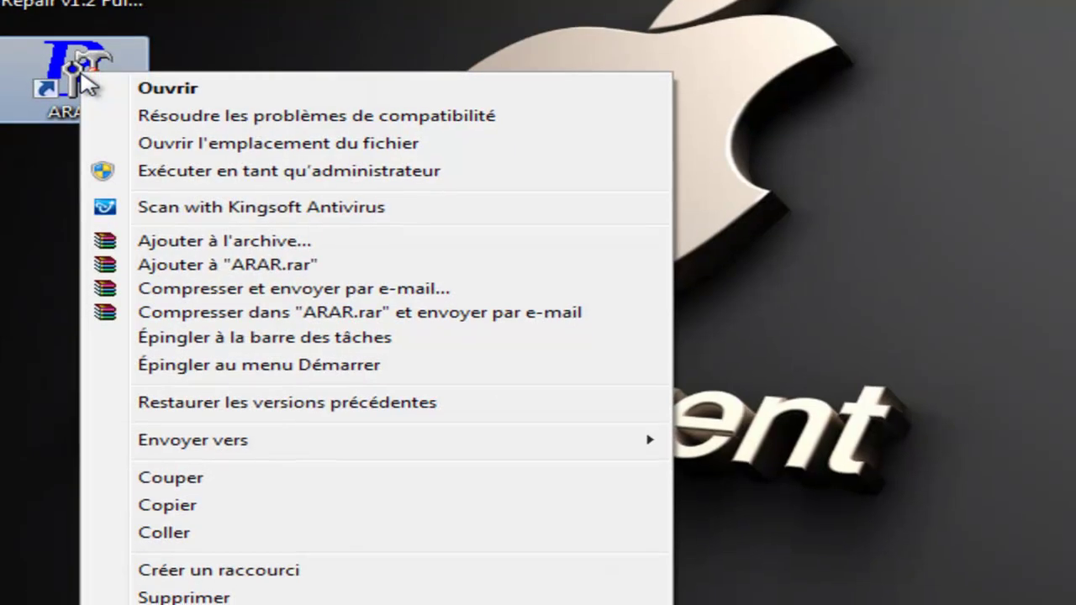
pyautogui.click(186, 598)
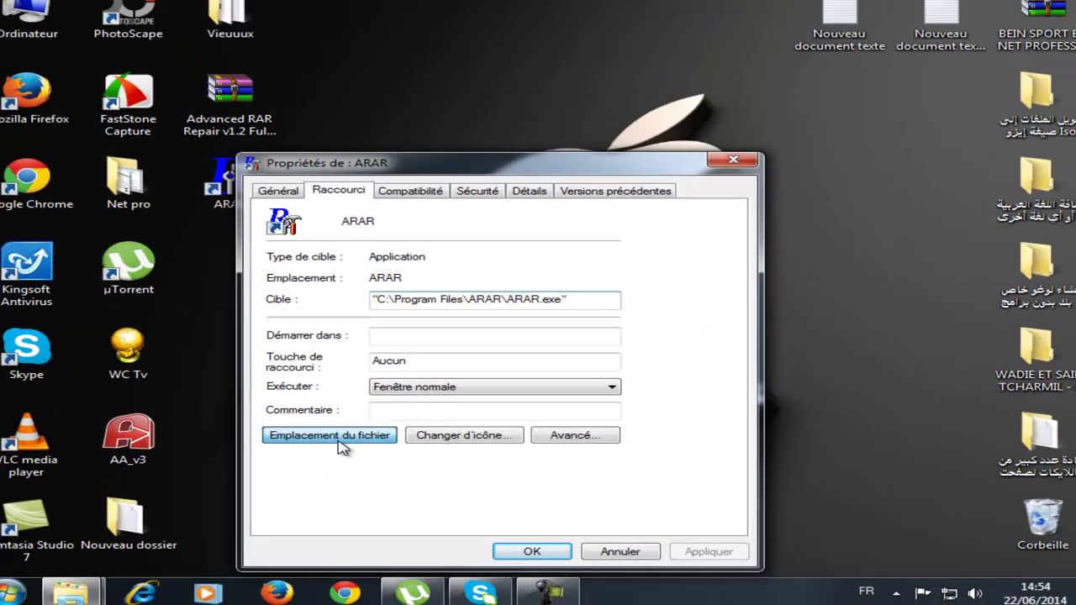
pyautogui.click(246, 413)
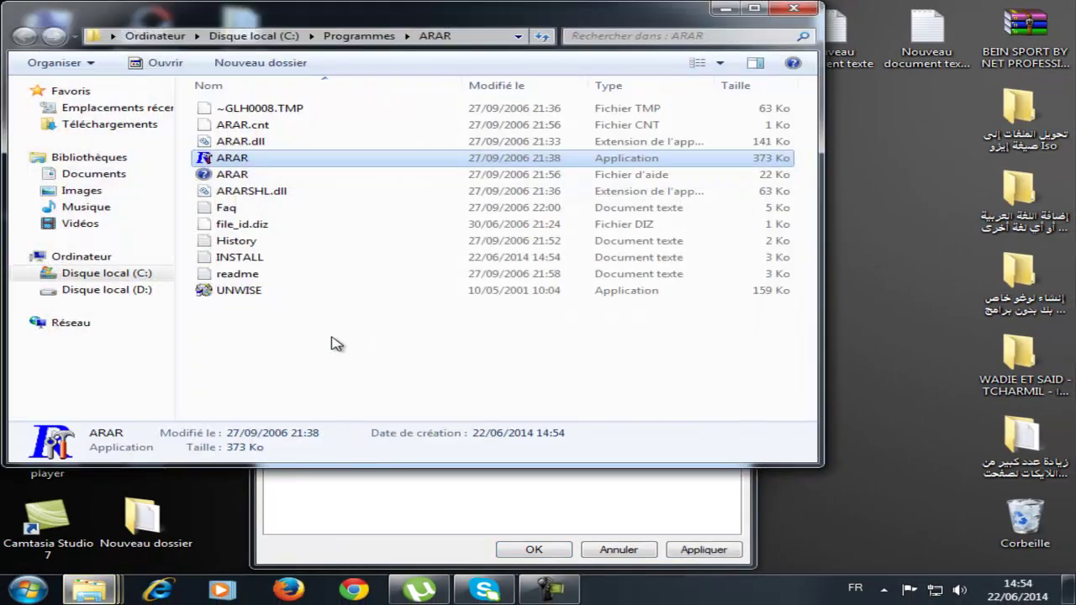
# Try to paste the copied ARAR application into the installation folder, and dismiss the copy dialog
pyautogui.rightClick(199, 296)
pyautogui.click(361, 235)
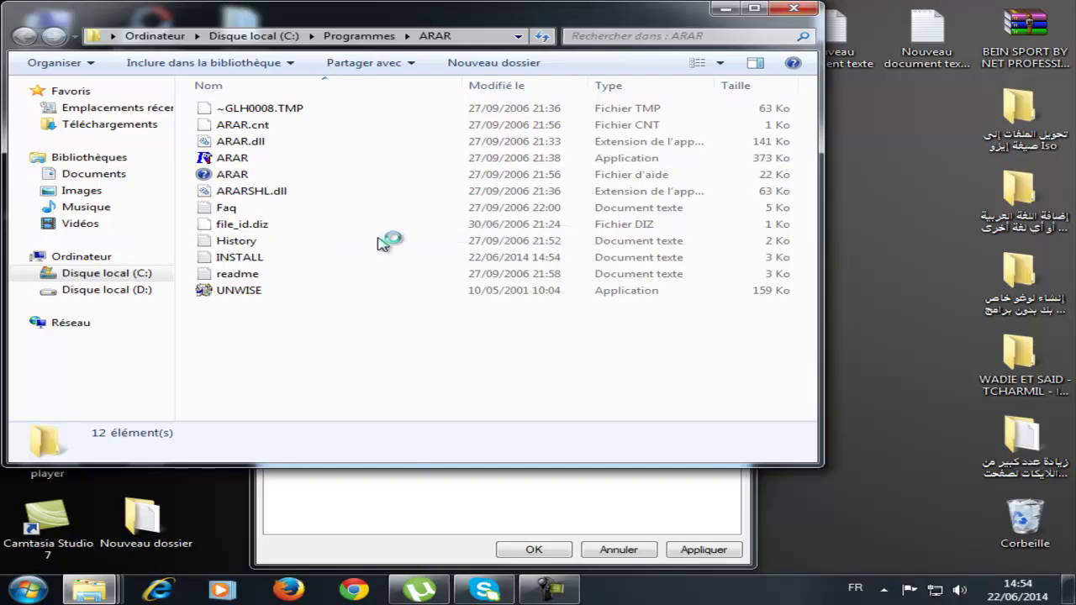
pyautogui.moveTo(374, 352)
pyautogui.click(409, 389)
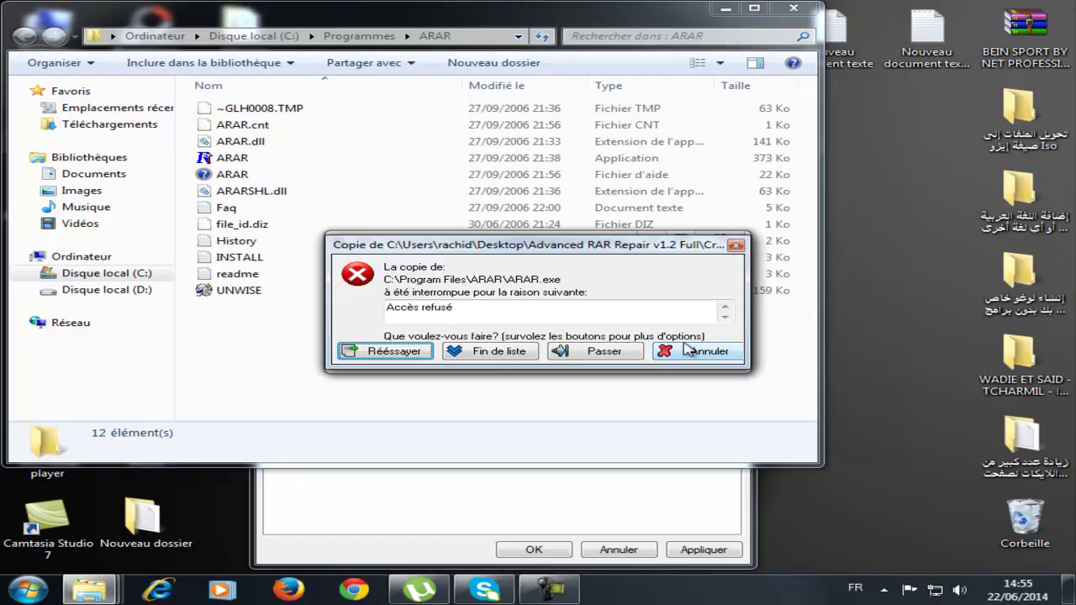
pyautogui.click(736, 244)
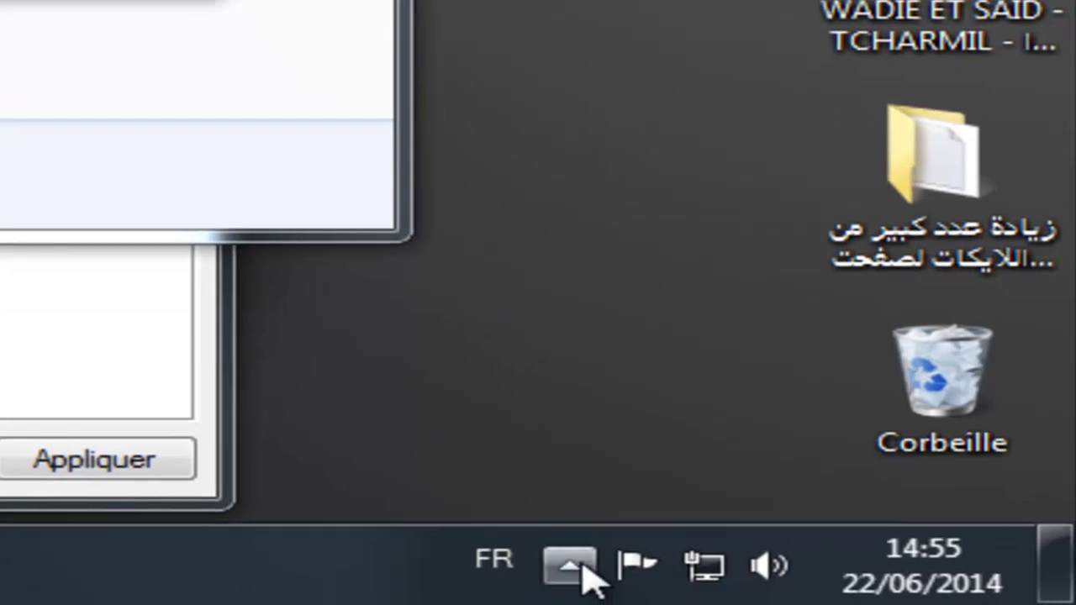
# Quit the background utility with the red S icon that is running in the notification area
pyautogui.click(580, 565)
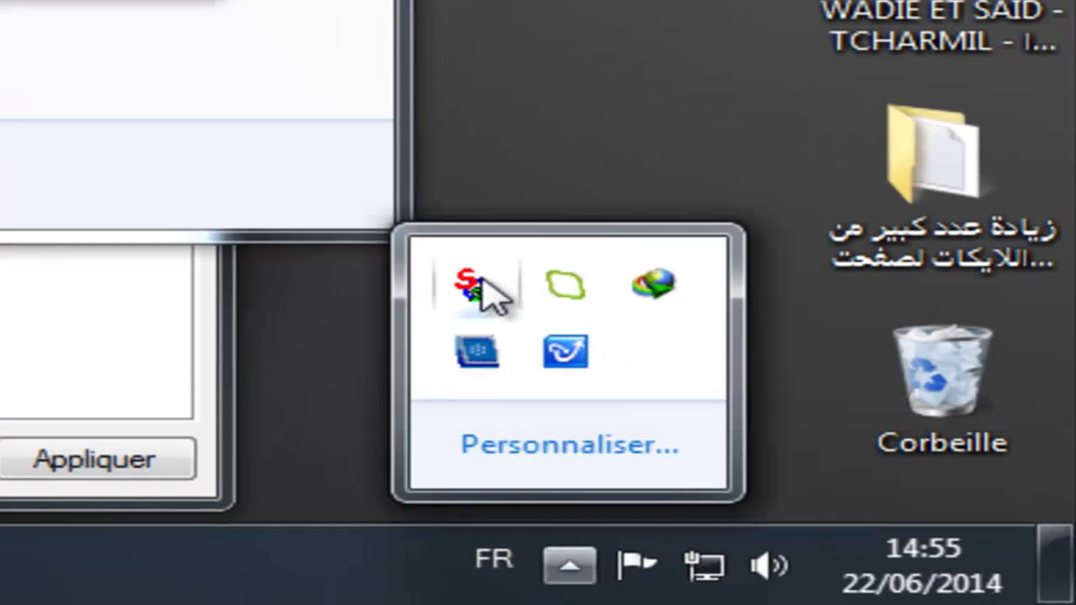
pyautogui.rightClick(482, 279)
pyautogui.click(593, 252)
# Paste the copied ARAR application into the installation folder, replacing the existing ARAR.exe and granting the required permission
pyautogui.rightClick(0, 0)
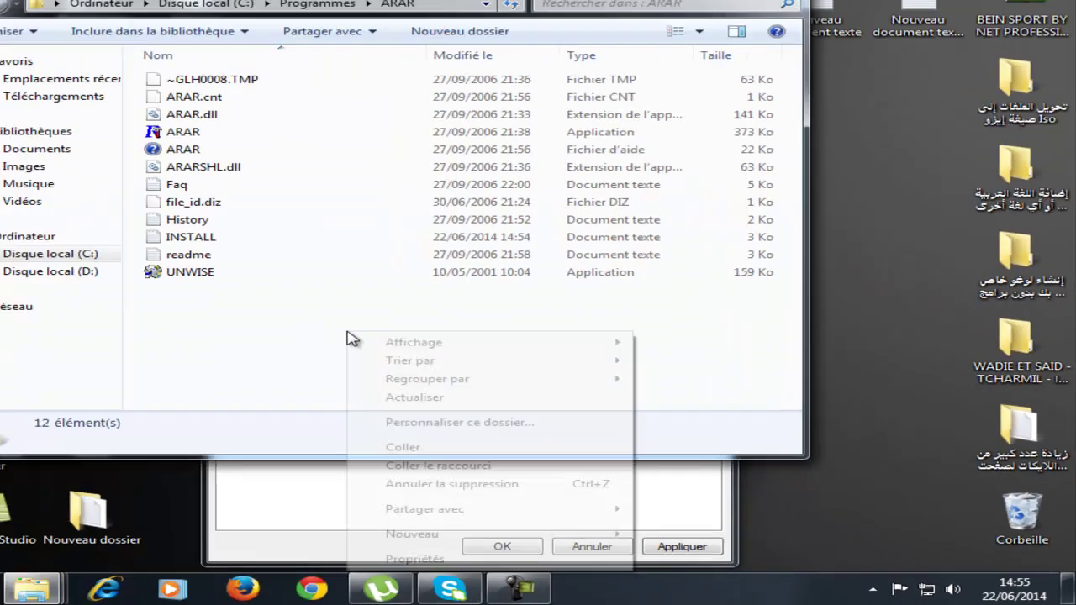
pyautogui.click(445, 447)
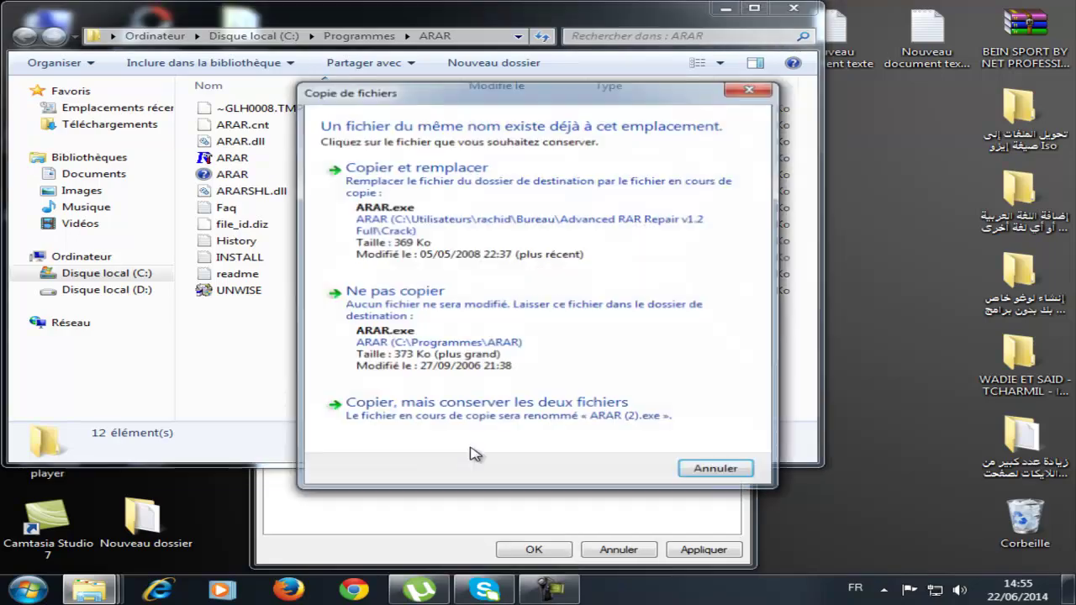
pyautogui.click(500, 197)
pyautogui.click(511, 362)
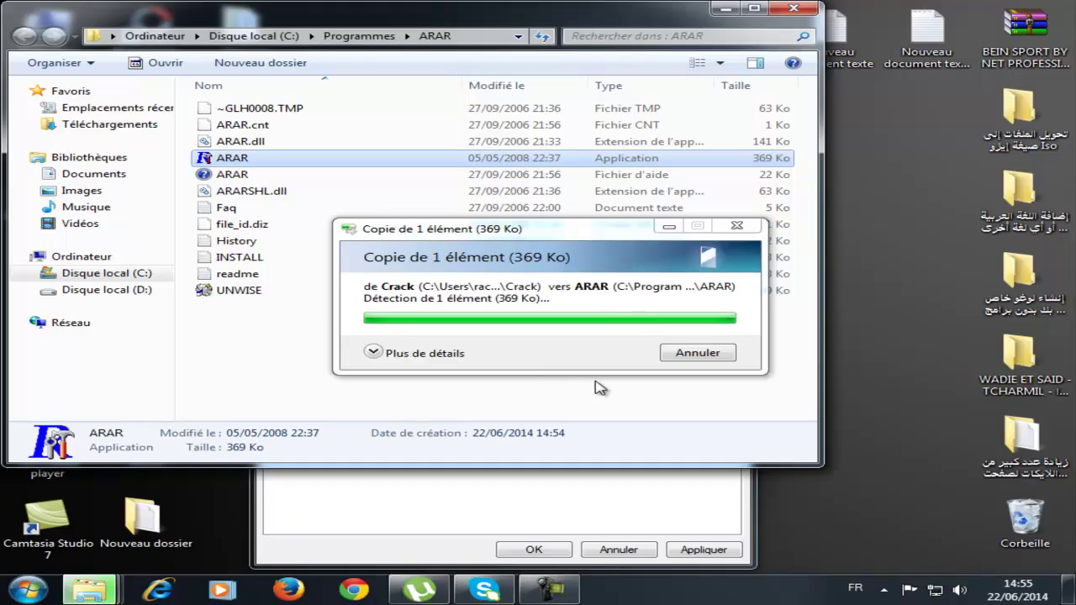
# Close the ARAR installation folder and the shortcut's properties
pyautogui.click(884, 589)
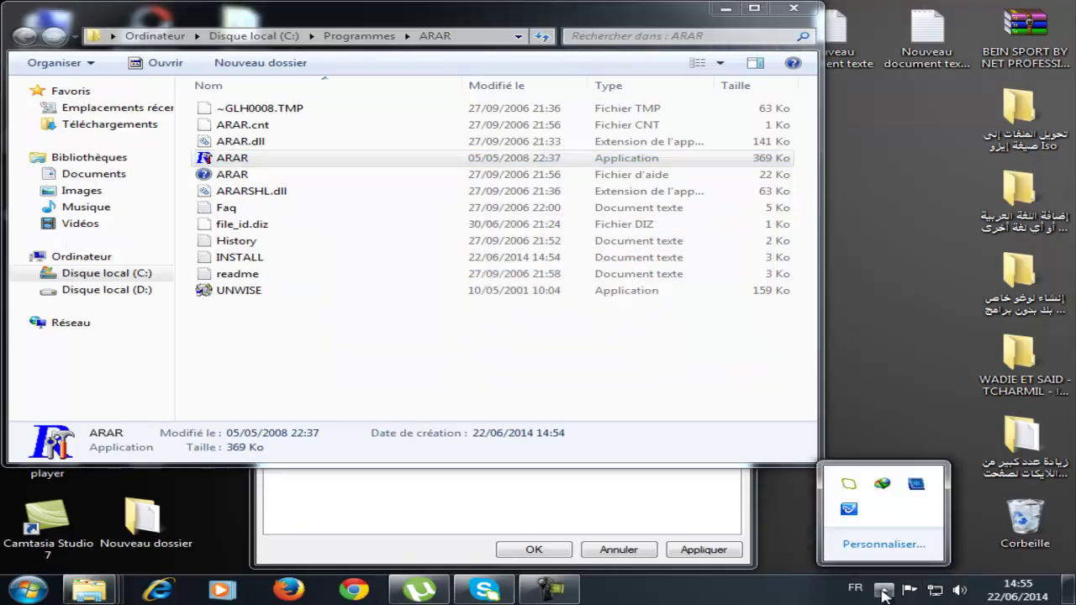
pyautogui.click(804, 12)
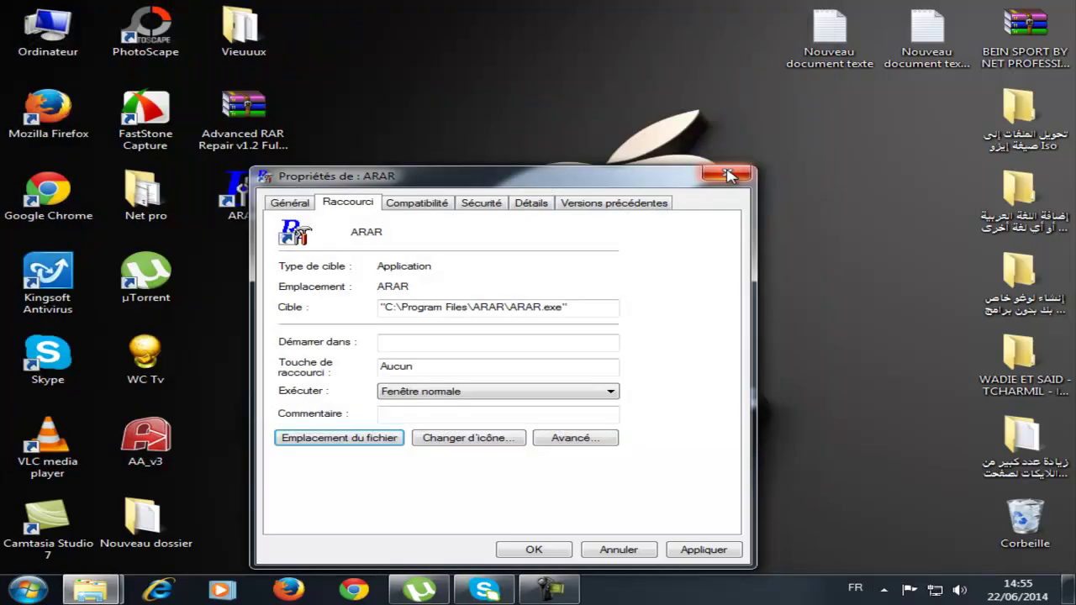
pyautogui.press('Escape')
# Place the extracted folder beneath the ARAR shortcut, then launch ARAR and move its window clear of the icons
pyautogui.moveTo(337, 290); pyautogui.dragTo(239, 284)
pyautogui.doubleClick(244, 192)
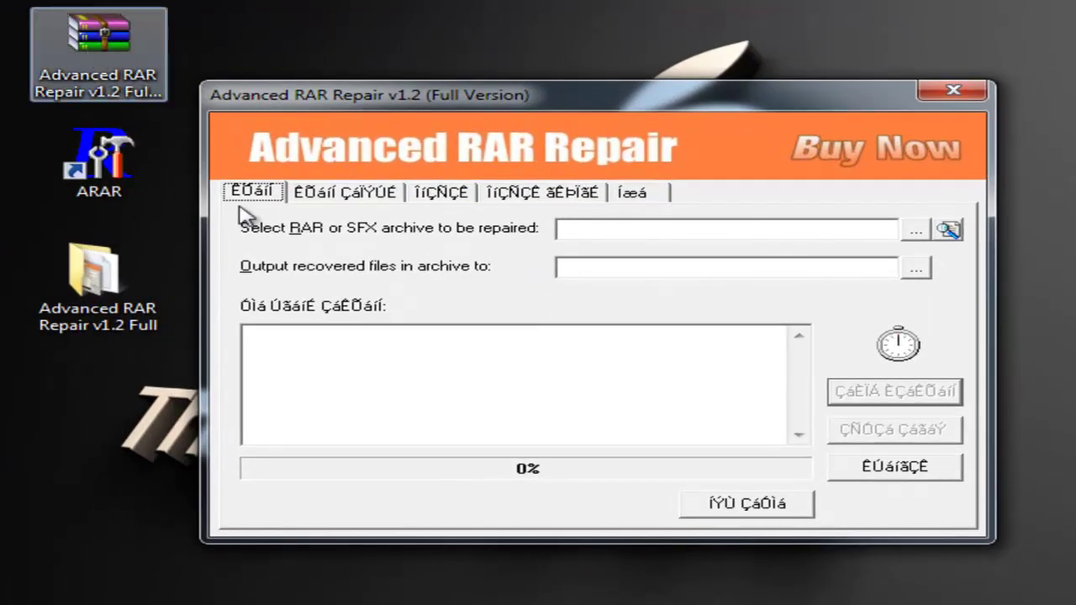
pyautogui.moveTo(613, 103); pyautogui.dragTo(822, 125)
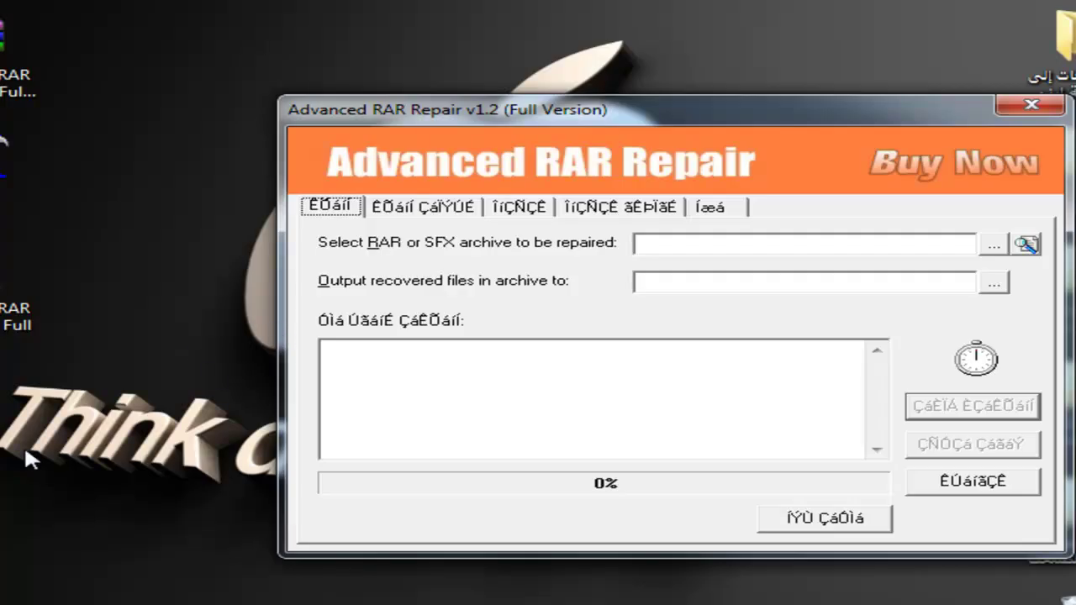
# Create a new text document on the desktop with its default name and open it
pyautogui.rightClick(1, 61)
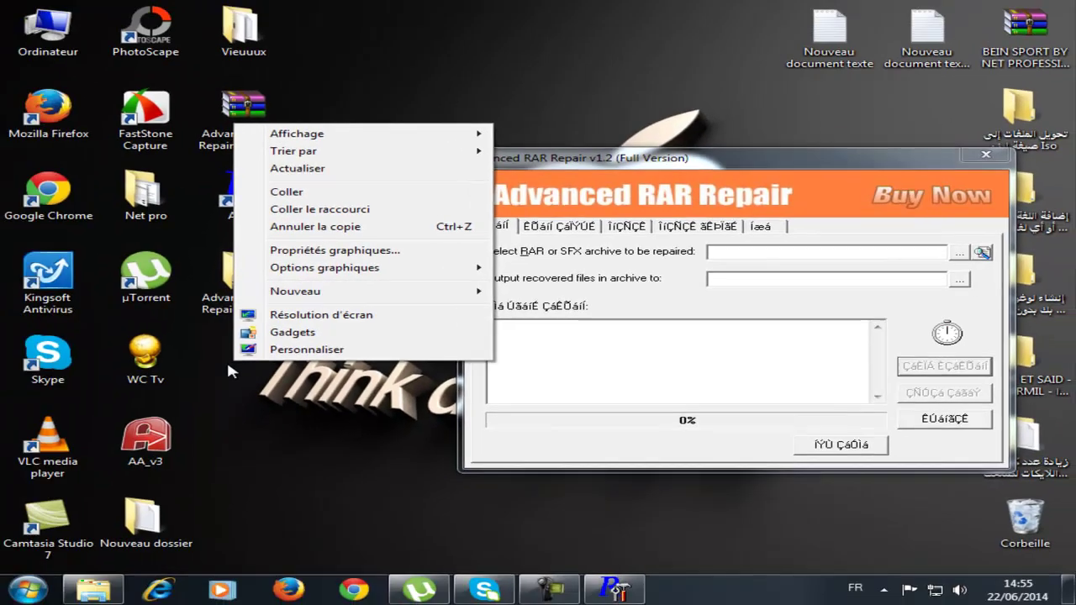
pyautogui.moveTo(417, 296)
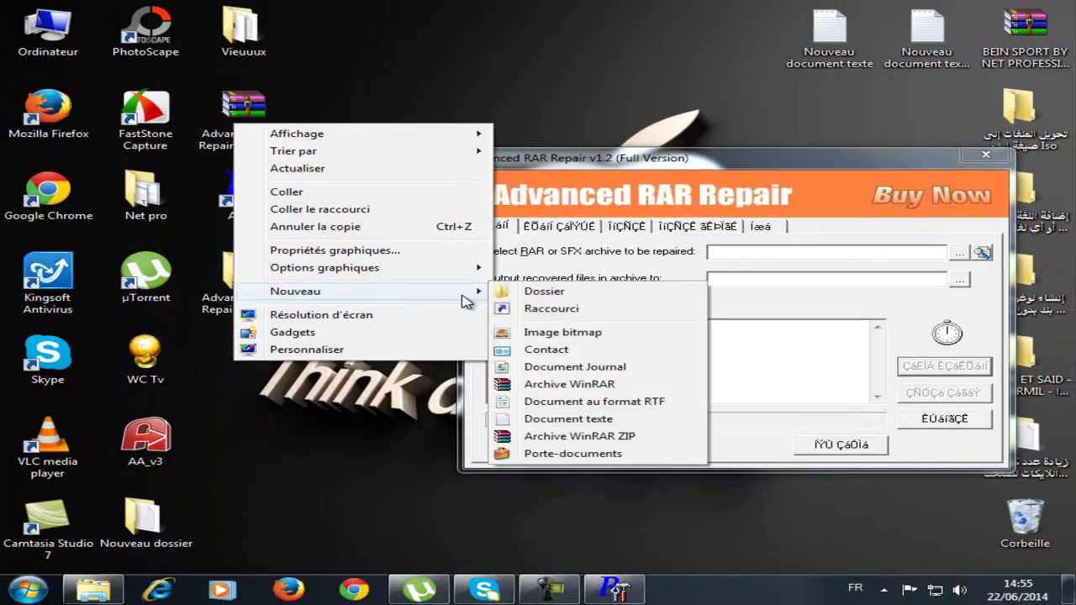
pyautogui.click(558, 419)
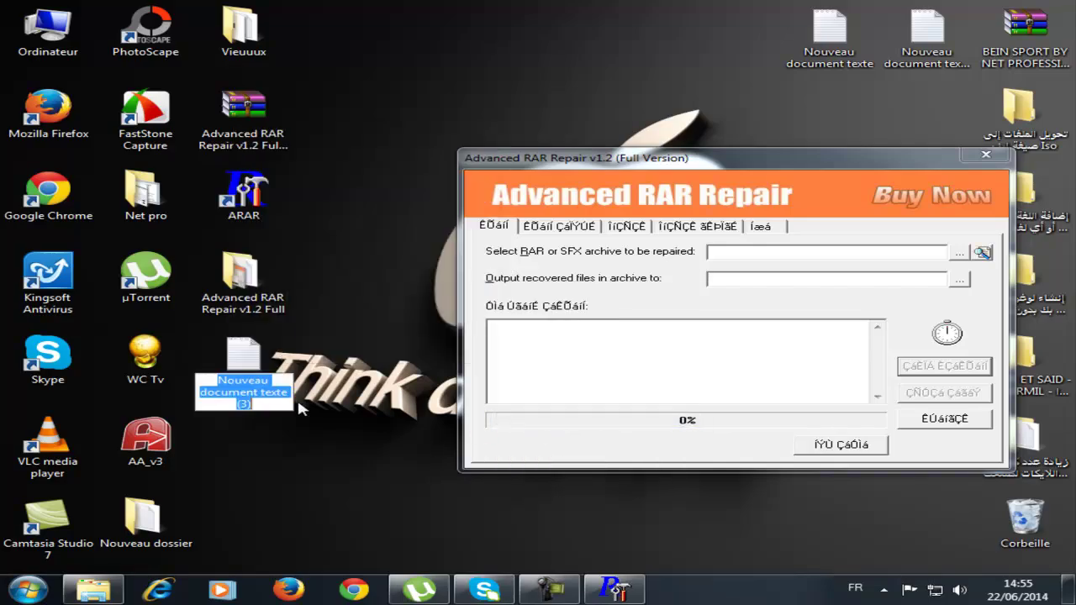
pyautogui.doubleClick(244, 372)
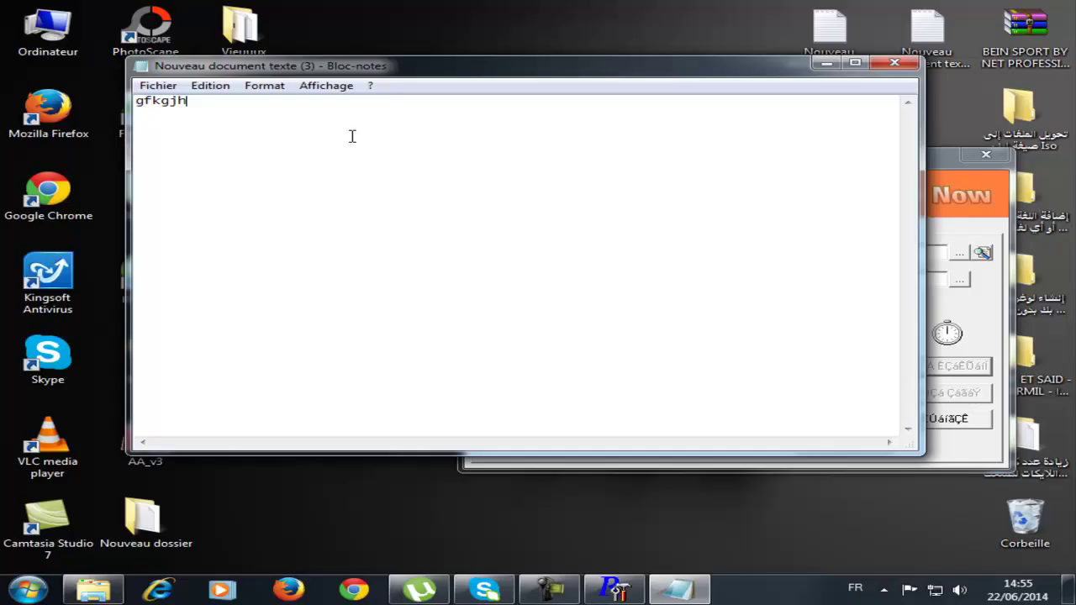
# Save the new text document with the content "gfkgjh" and close it
pyautogui.click(158, 85)
pyautogui.click(202, 137)
pyautogui.click(904, 60)
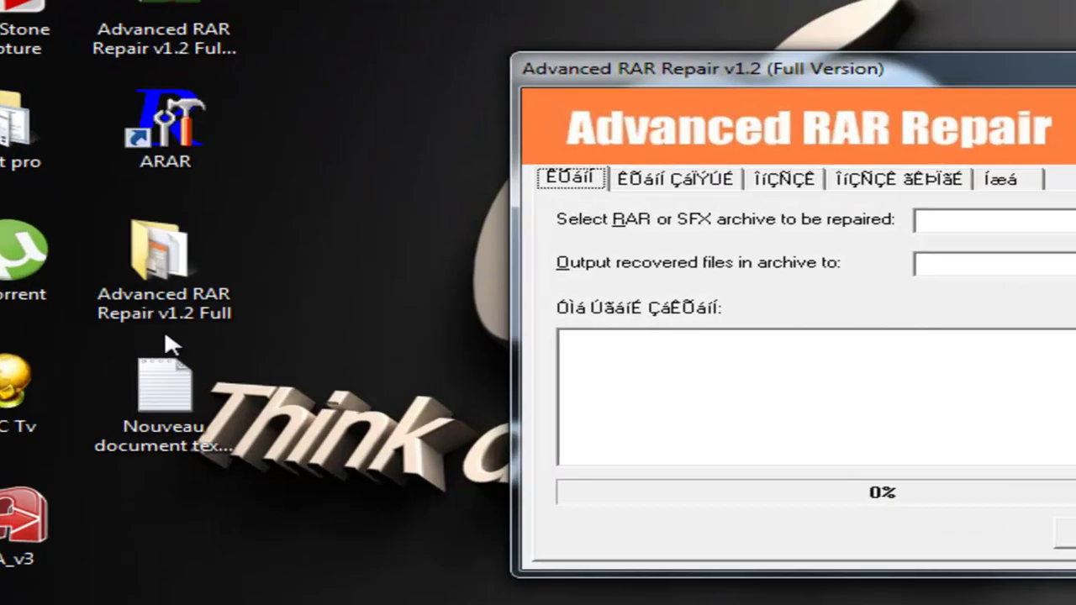
# Rename the new desktop text document to a first name spelled with repeated letters
pyautogui.rightClick(234, 334)
pyautogui.click(347, 284)
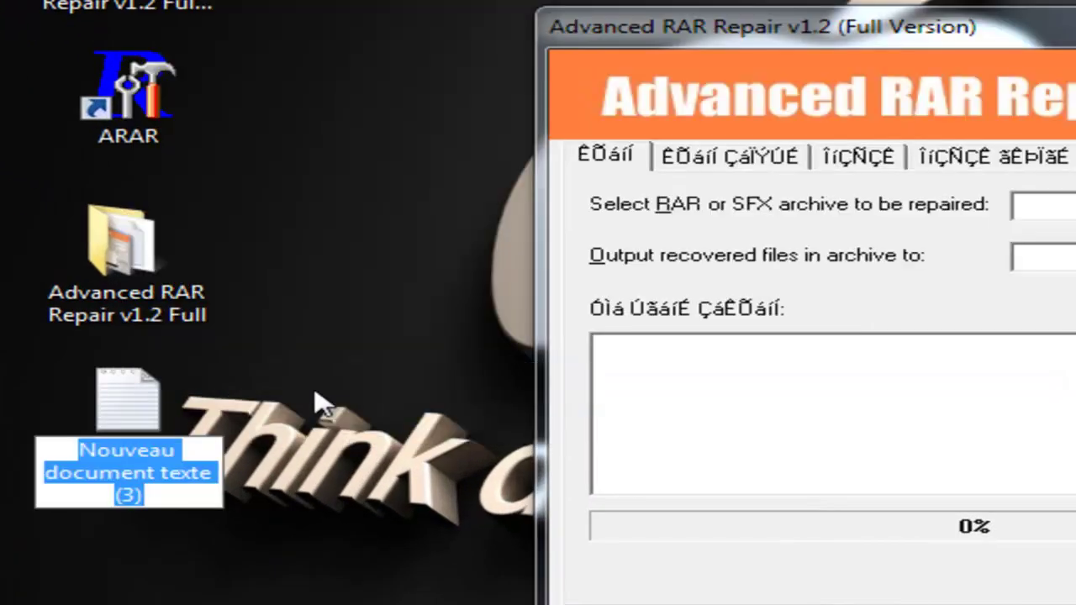
pyautogui.write('rachhhhiiiiiid')
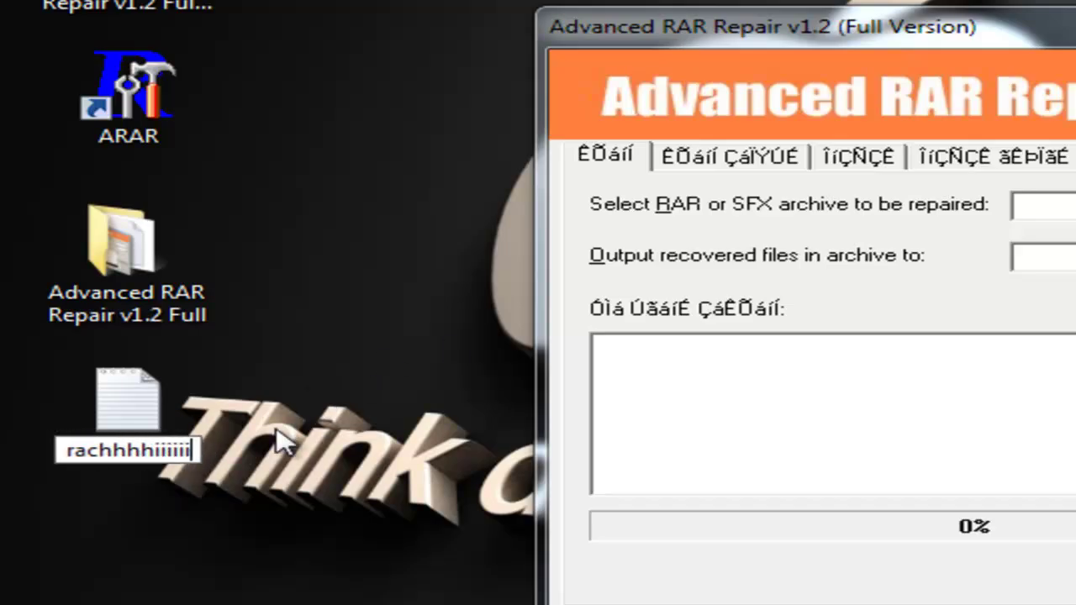
pyautogui.press('Return')
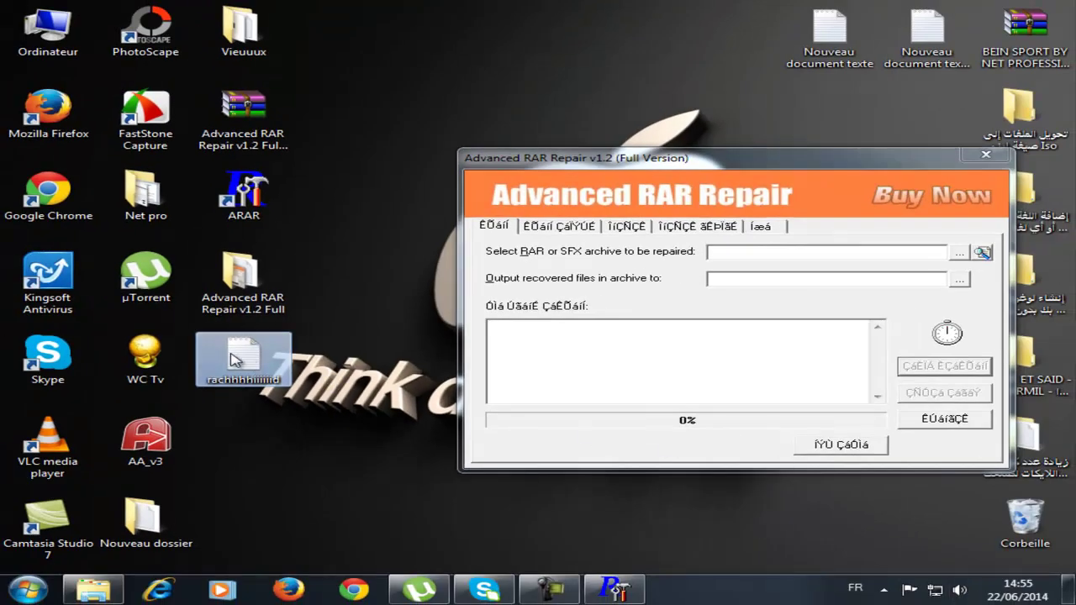
# Compress the renamed text document into a RAR archive protected by a password, with the password shown while entering it
pyautogui.rightClick(240, 370)
pyautogui.click(361, 139)
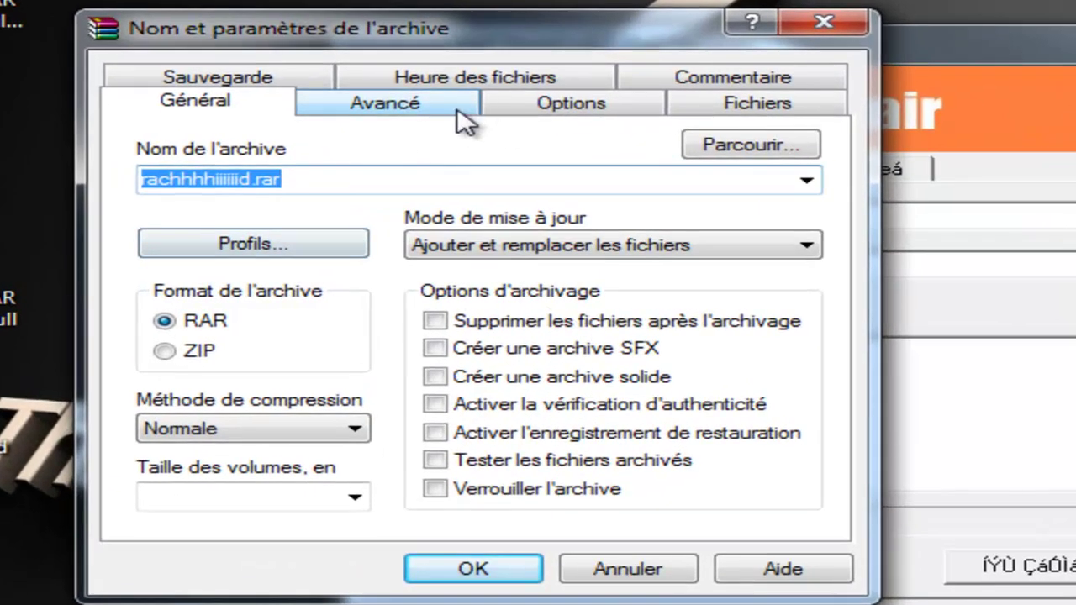
pyautogui.click(457, 110)
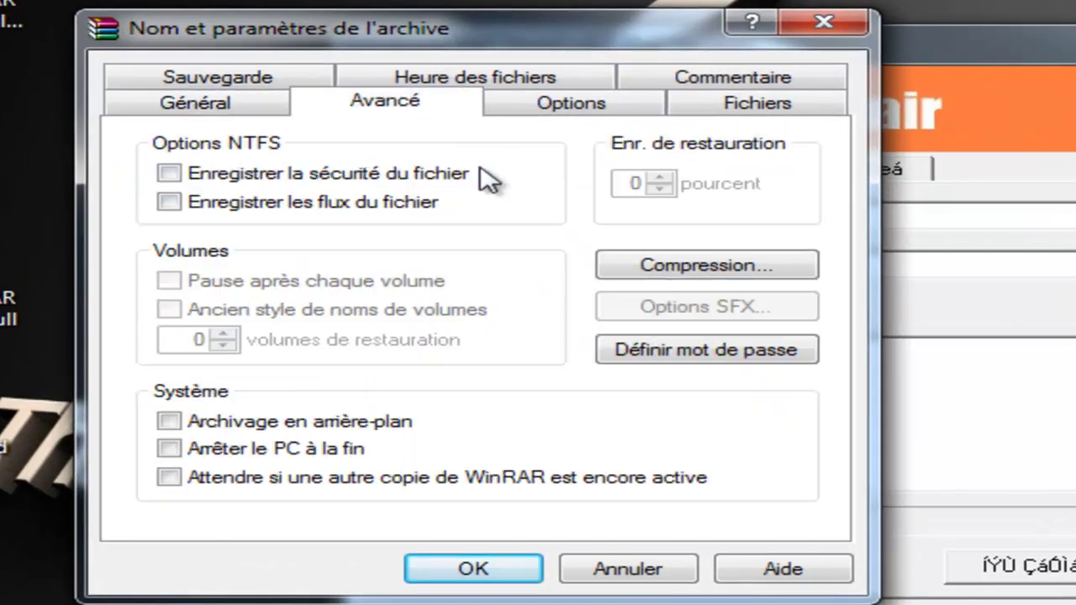
pyautogui.click(703, 356)
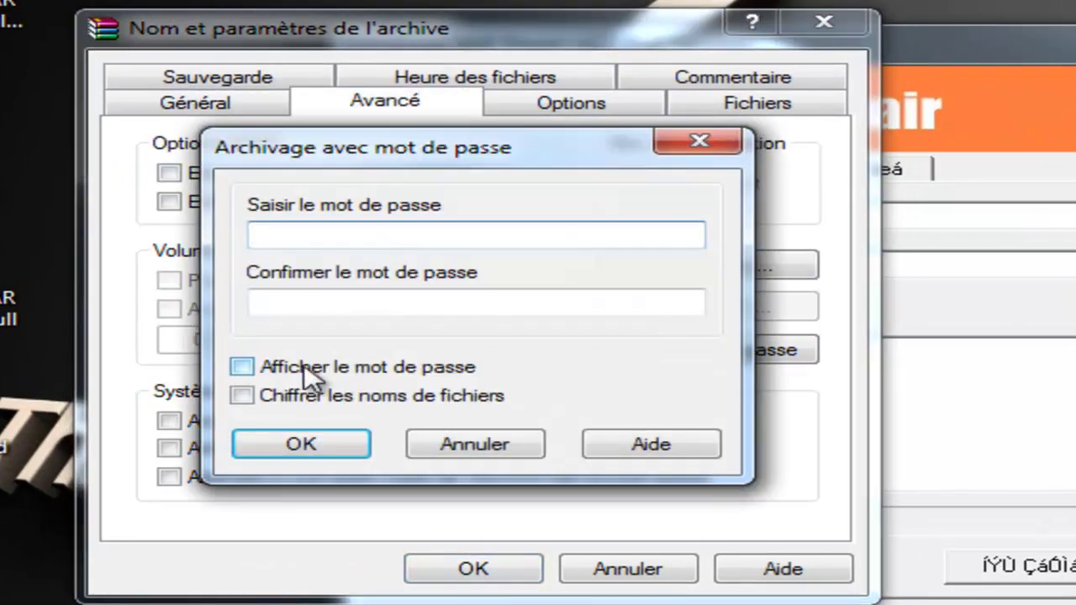
pyautogui.click(309, 370)
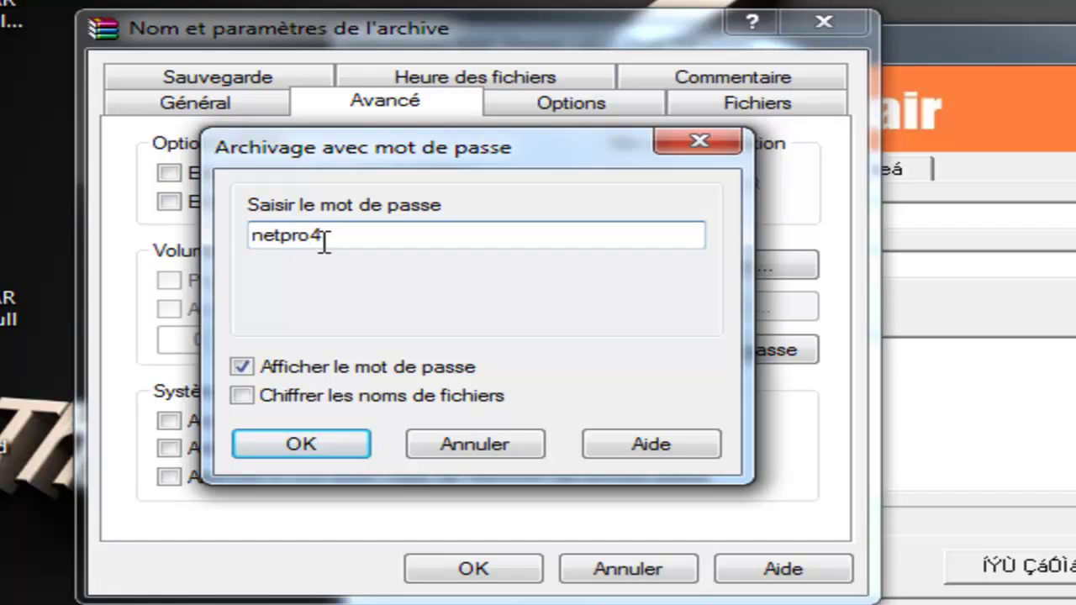
pyautogui.click(305, 445)
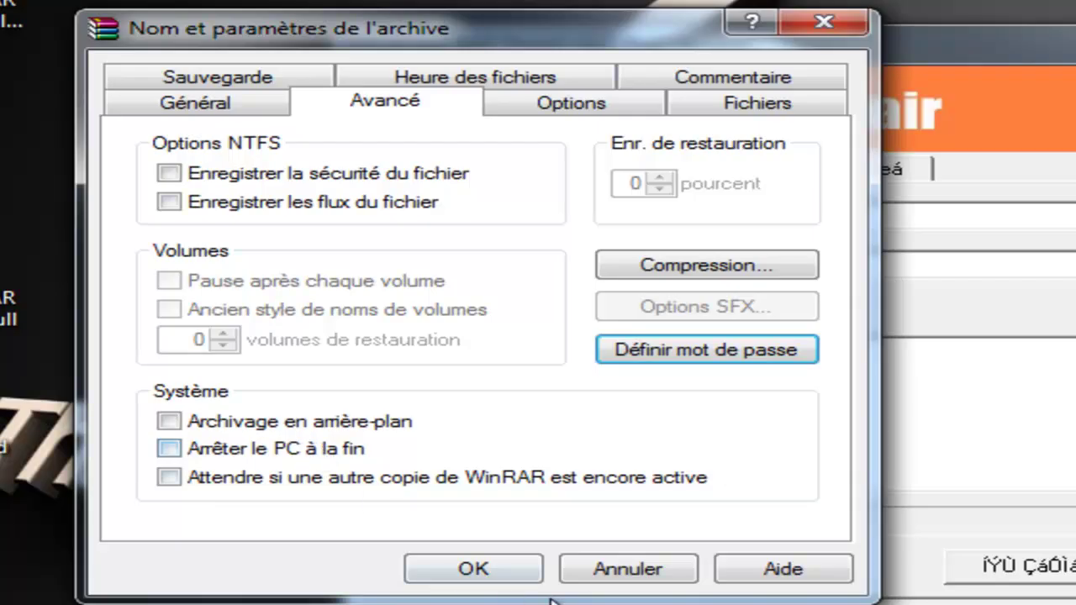
pyautogui.click(473, 571)
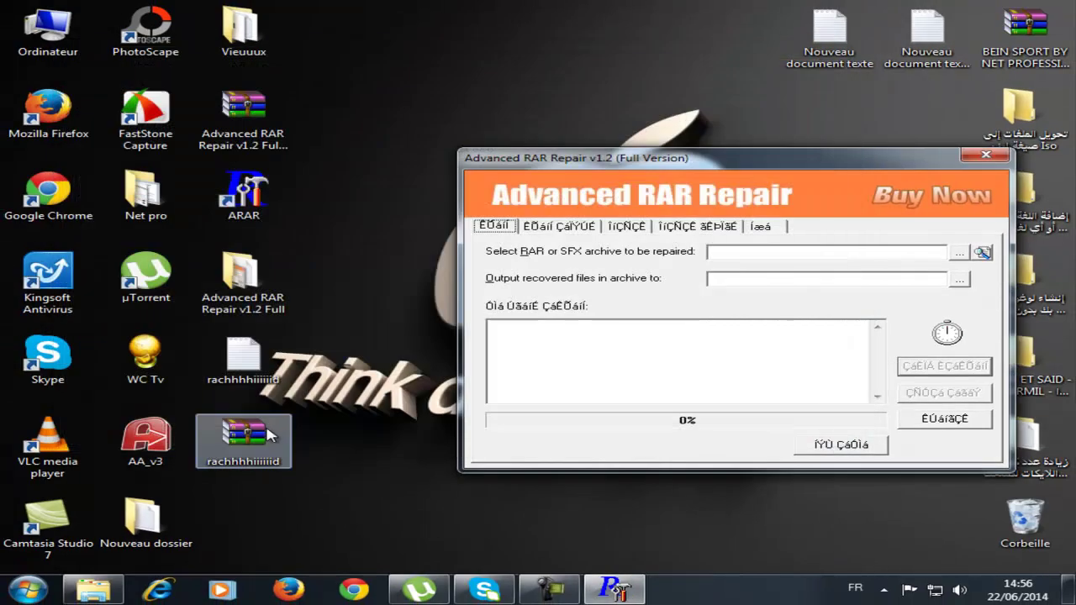
# Check whether extracting the new RAR archive on the desktop requires a password, and cancel the extraction
pyautogui.rightClick(273, 433)
pyautogui.click(347, 168)
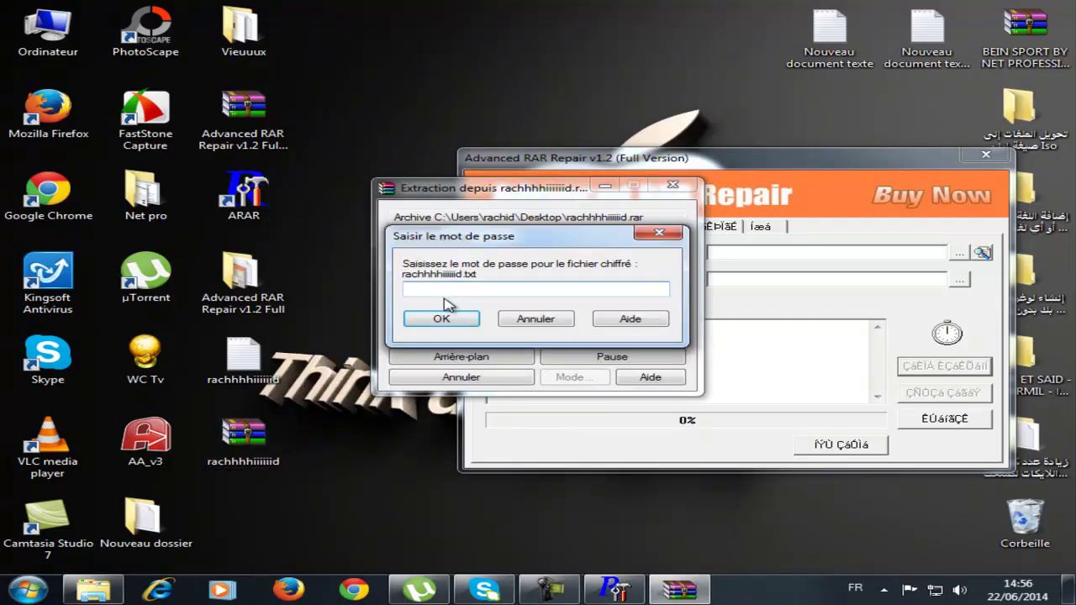
pyautogui.click(659, 233)
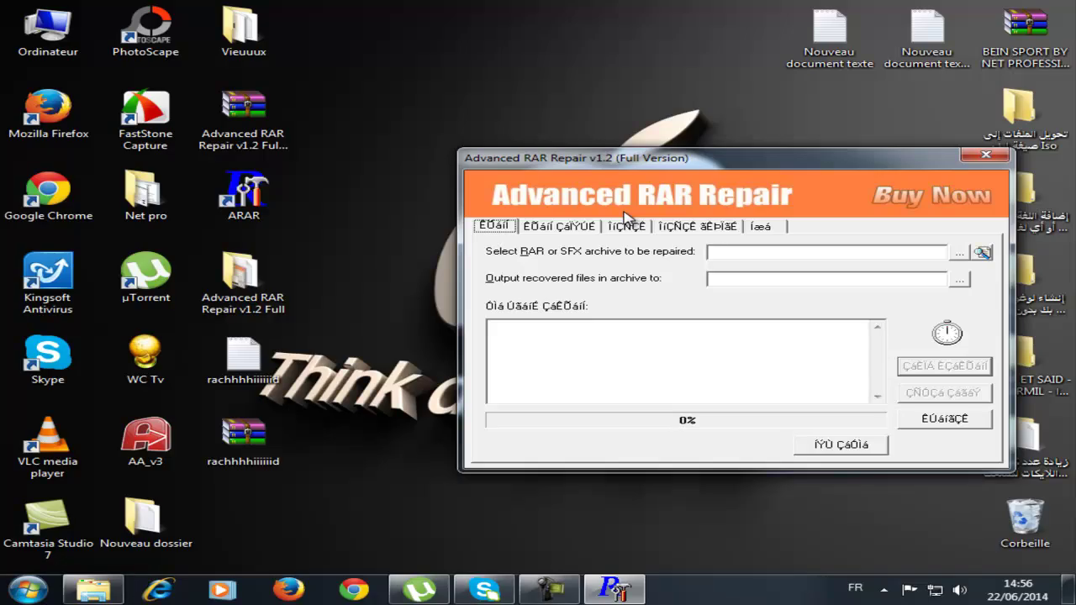
# Load the password-protected RAR archive from the desktop as the archive to repair, run the repair and dismiss the completion notice
pyautogui.moveTo(680, 162); pyautogui.dragTo(590, 196)
pyautogui.moveTo(284, 422); pyautogui.dragTo(660, 282)
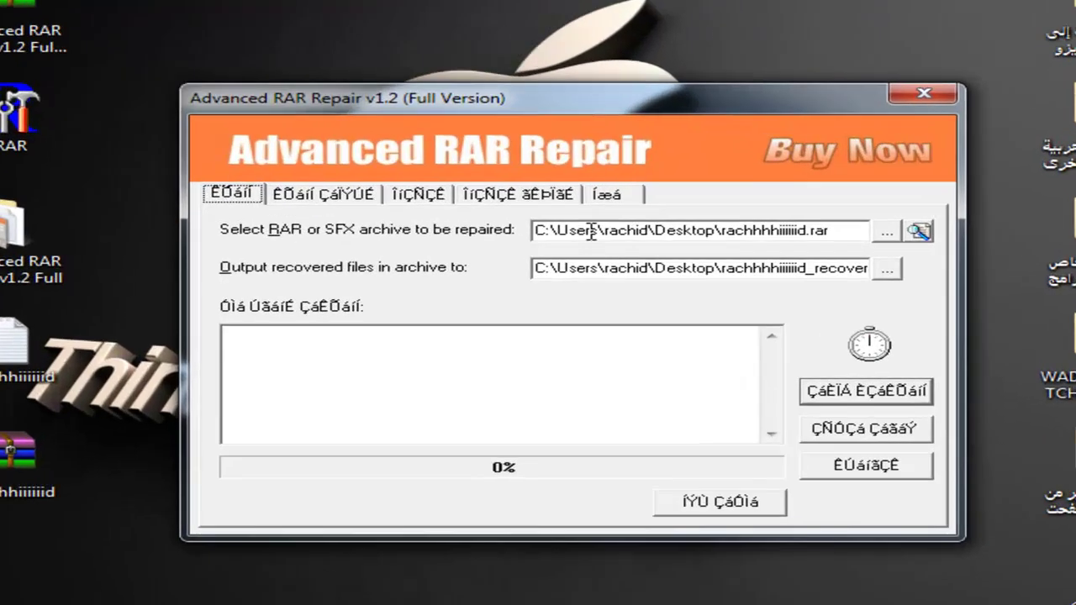
pyautogui.click(866, 391)
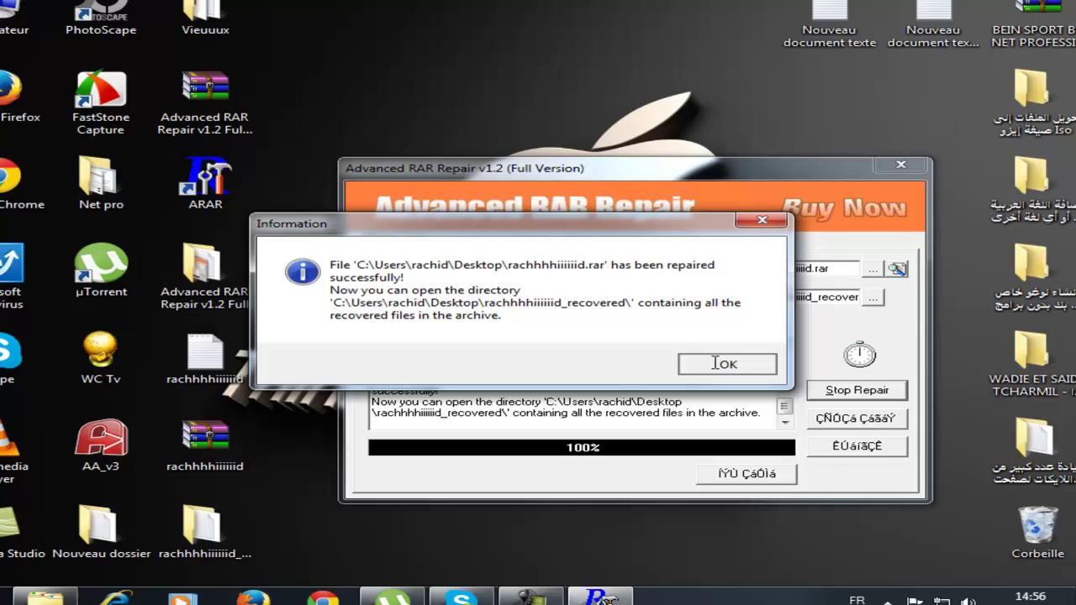
pyautogui.click(716, 363)
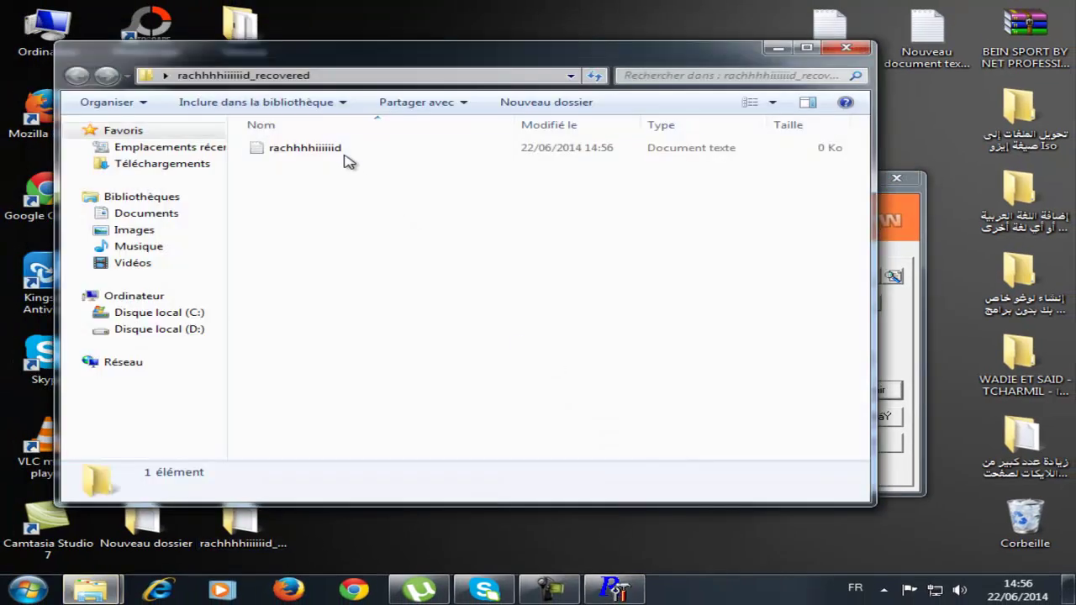
# Inspect the text document inside the recovered folder, and close both the document and the folder
pyautogui.doubleClick(345, 156)
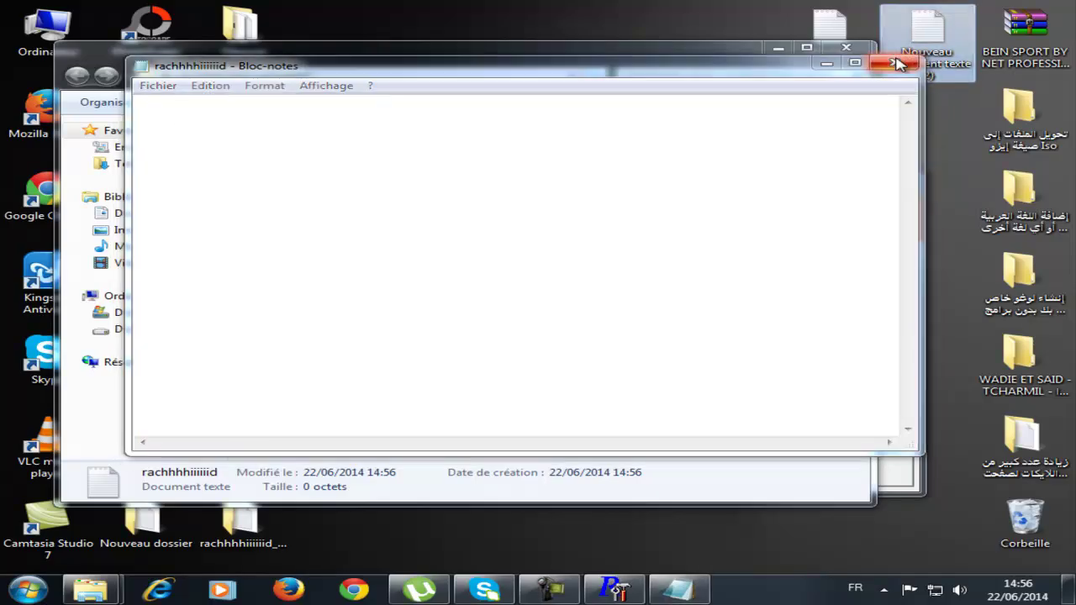
pyautogui.click(906, 61)
pyautogui.click(844, 47)
# Place the recovered folder in the empty desktop area above the Advanced RAR Repair window and shift that window slightly lower
pyautogui.moveTo(243, 520); pyautogui.dragTo(441, 116)
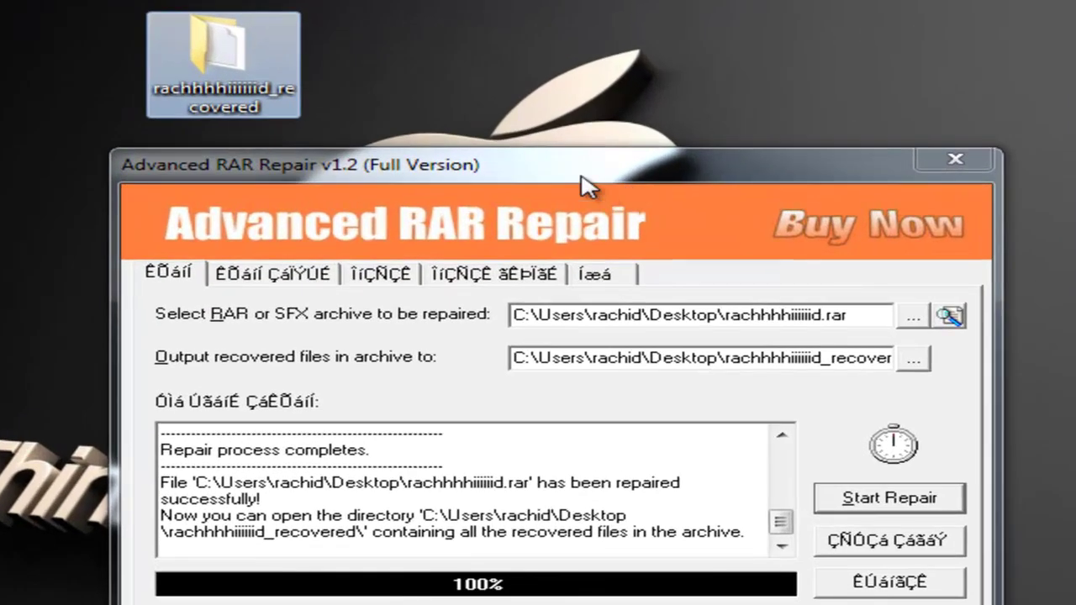
pyautogui.click(586, 179)
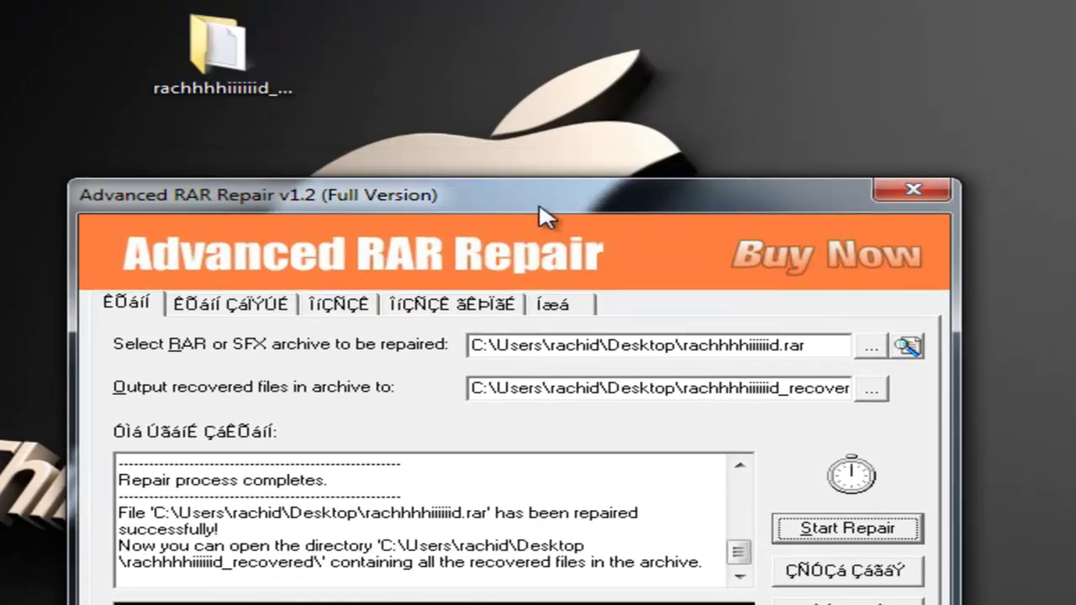